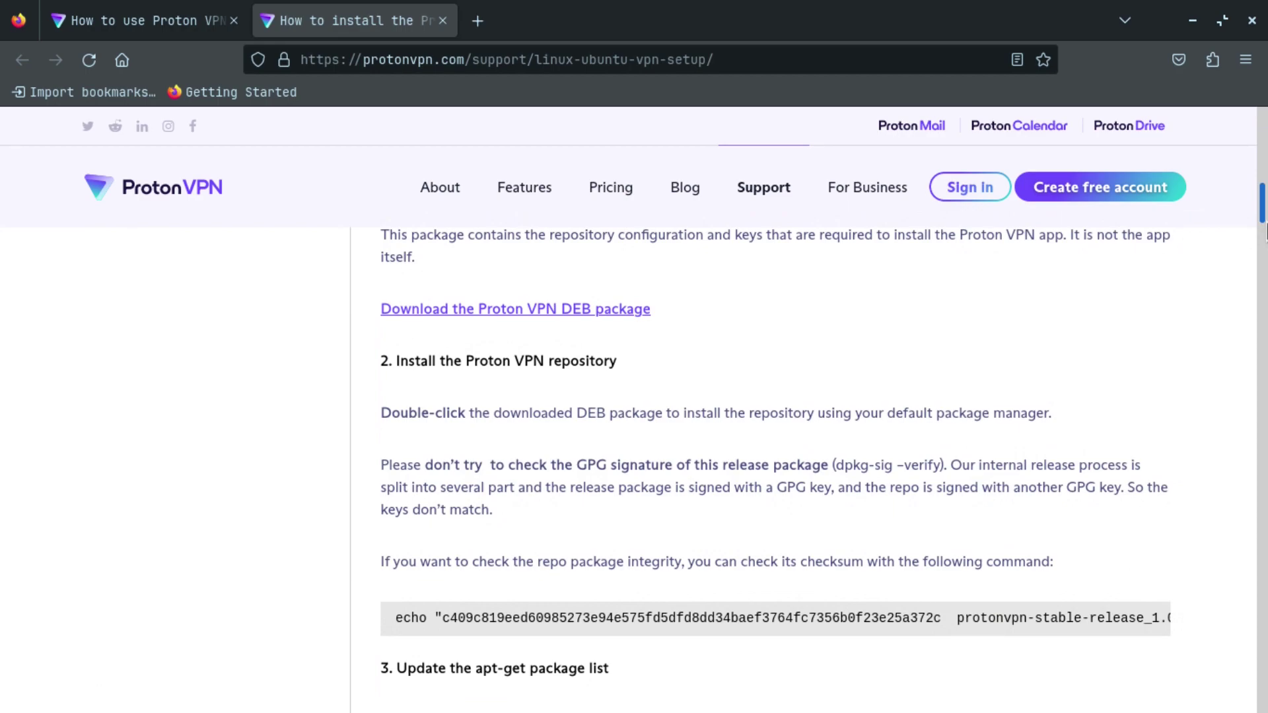
Step: Download protonvpn-stable-release_1.0.3_all.deb and run it despite the unknown-package warning
left_click(546, 317)
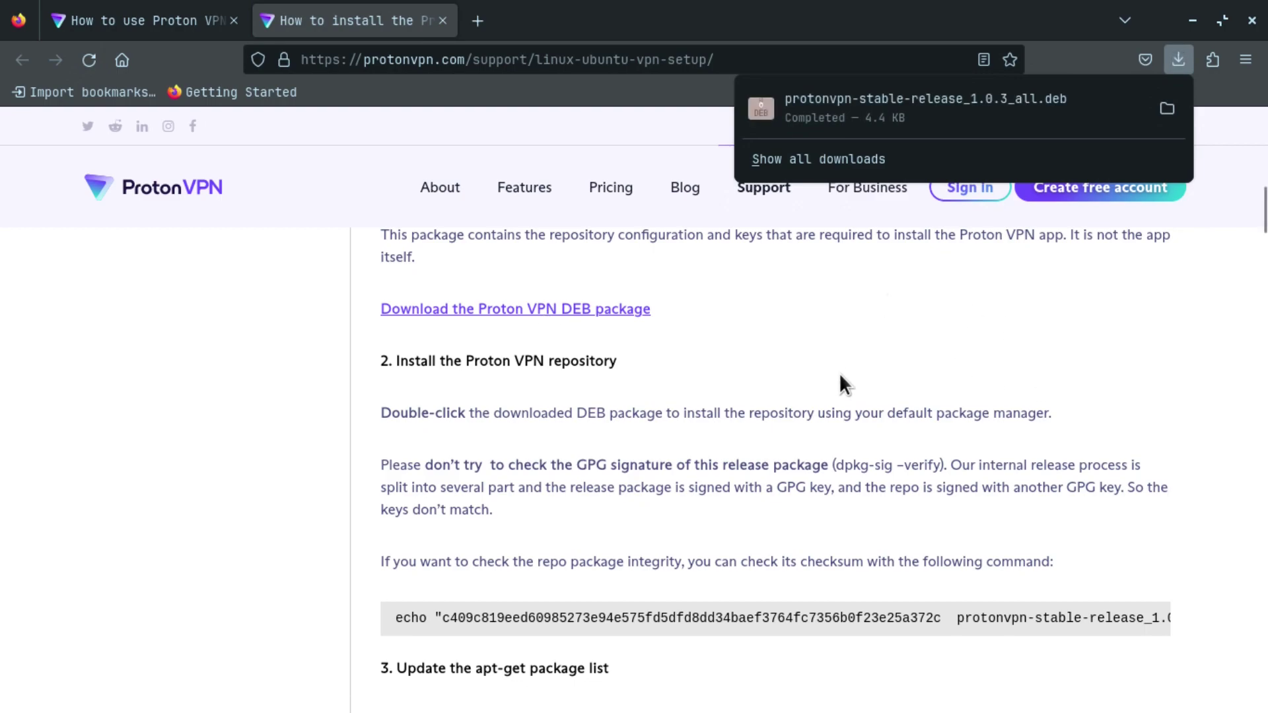
left_click(960, 99)
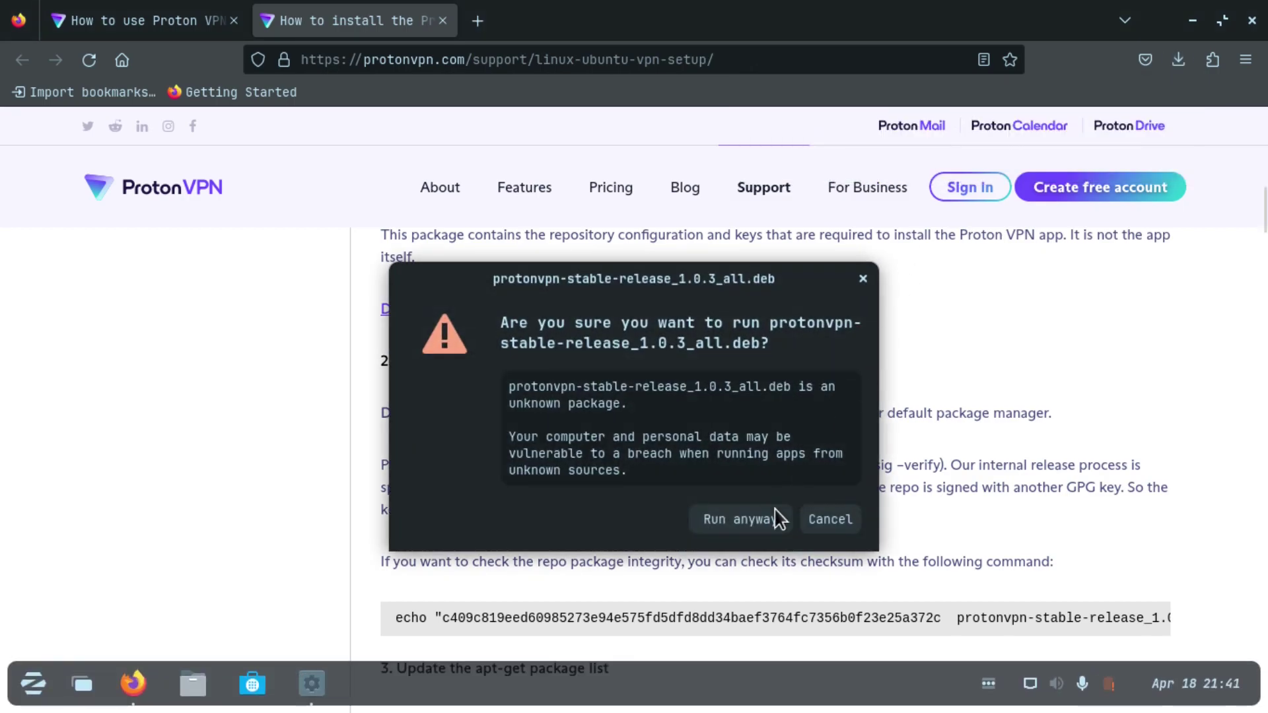
left_click(771, 520)
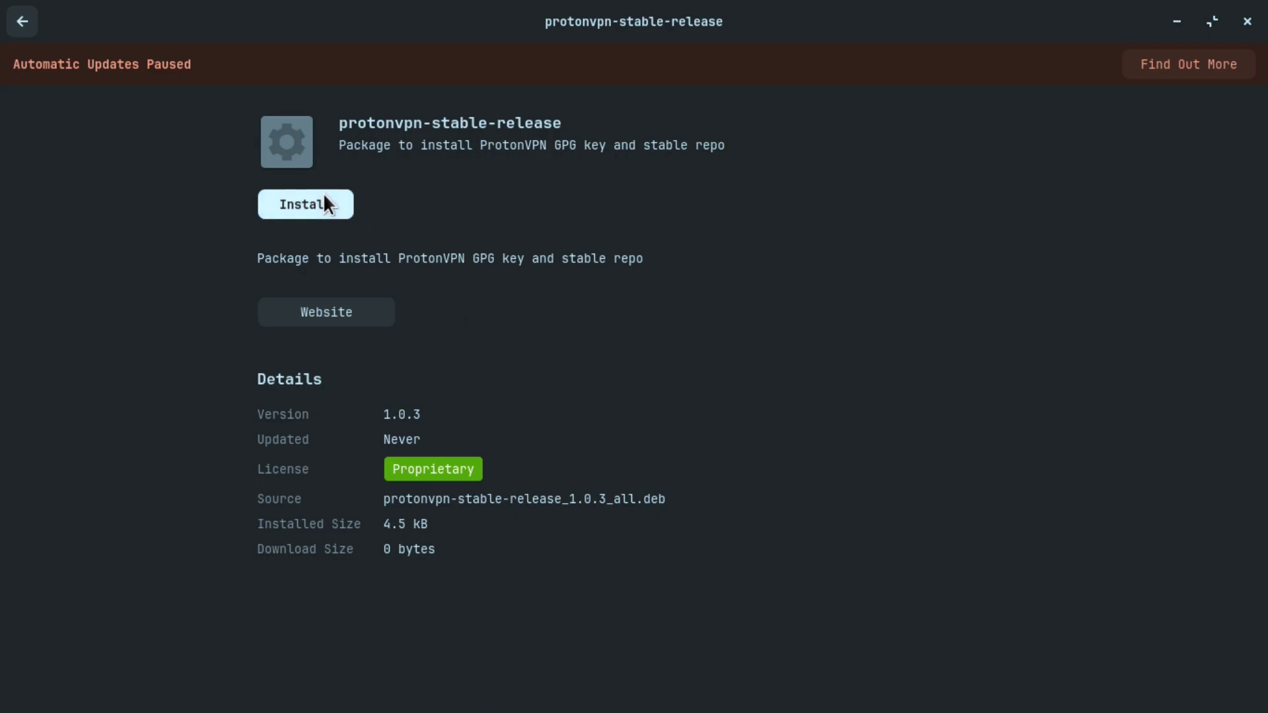
Step: Install protonvpn-stable-release 1.0.3, authorizing with the account password
left_click(321, 201)
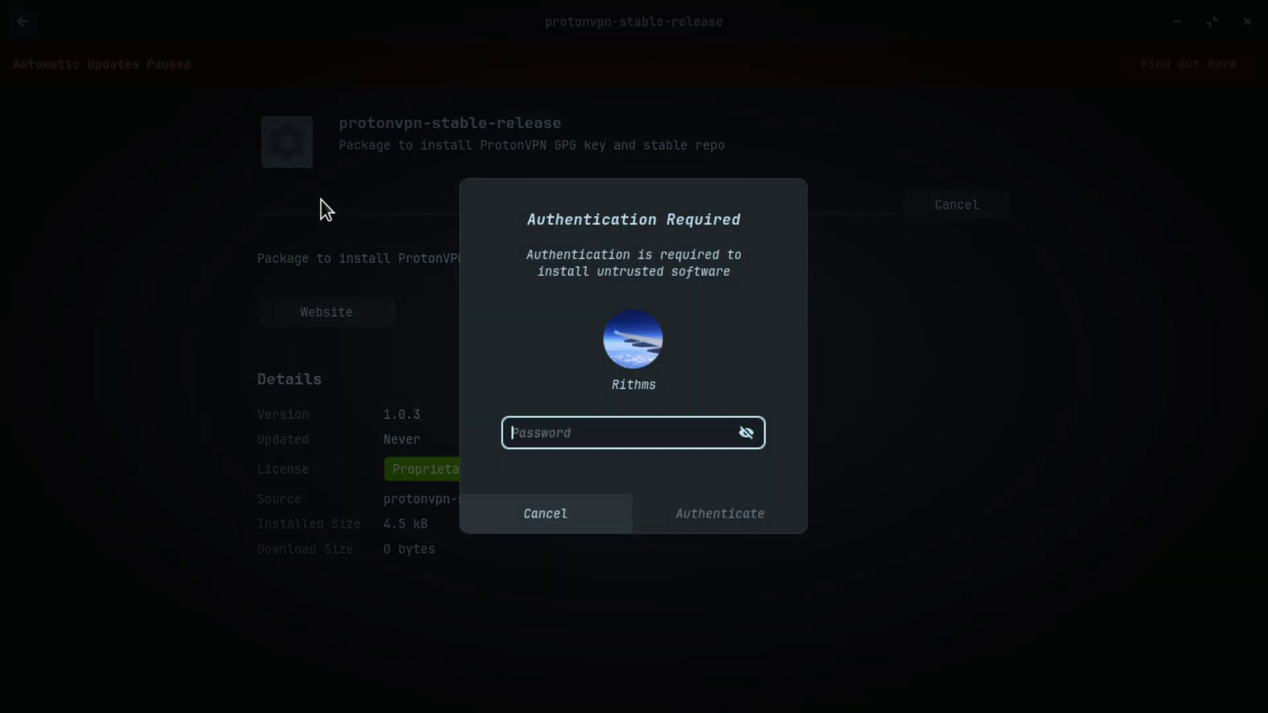
type("********")
key("Return")
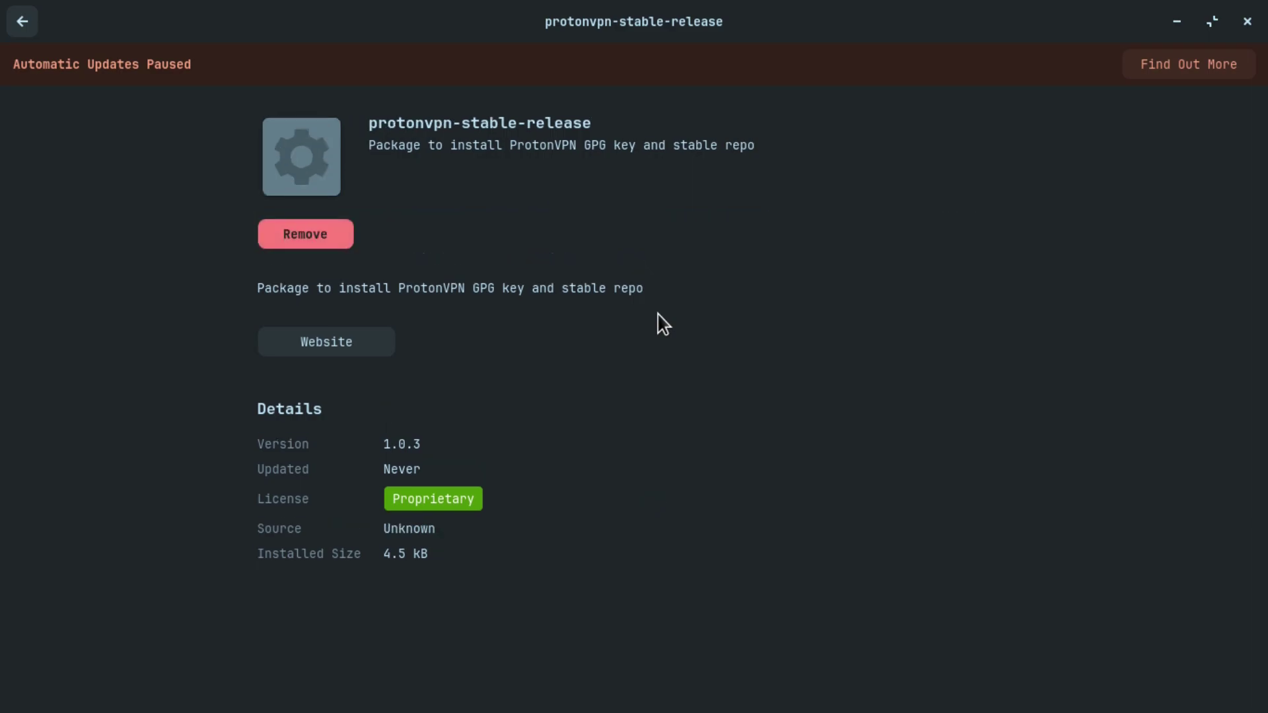
Step: Close Software and select the 'sudo apt-get update' command in step 3 of the guide
left_click(1246, 22)
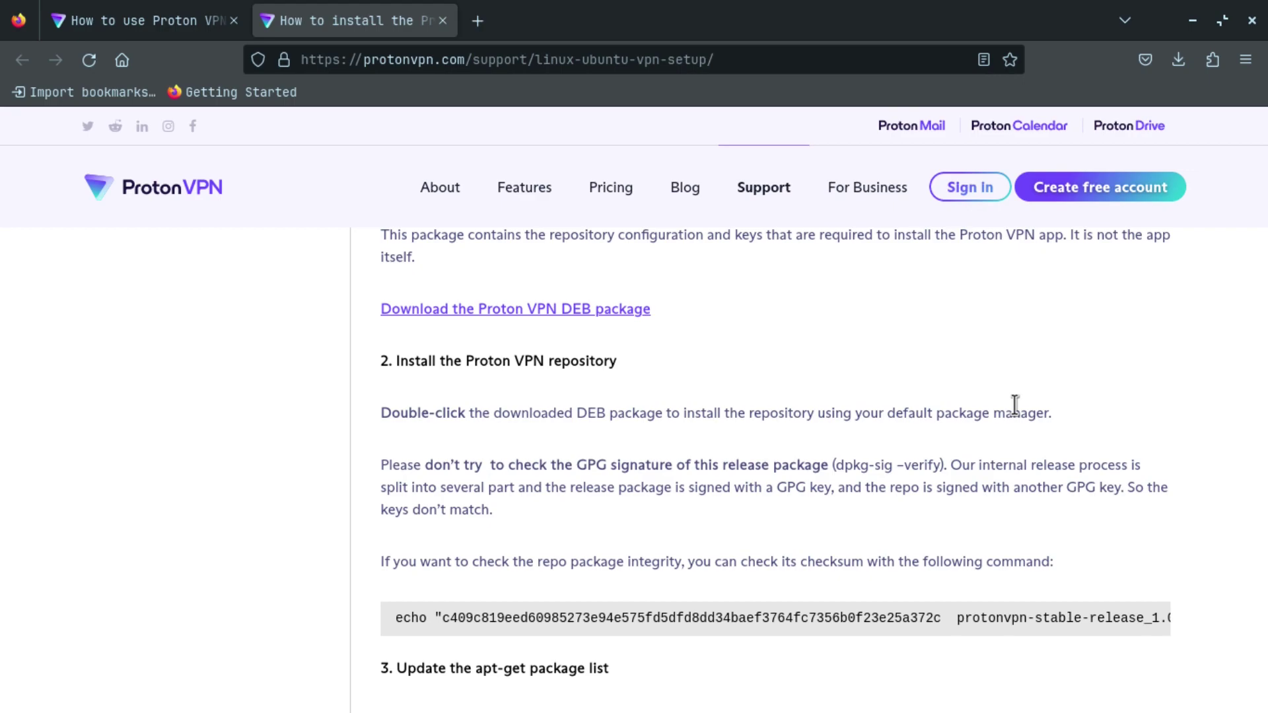
scroll(1015, 405, "down", 2)
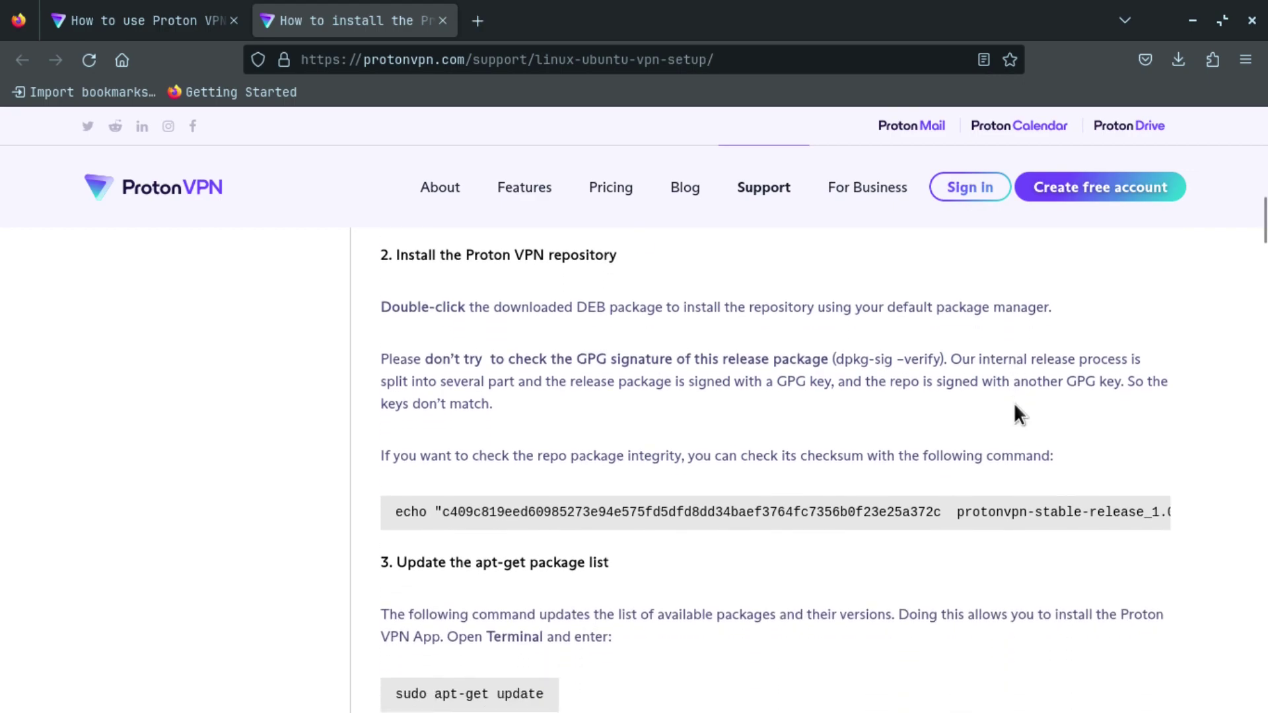
scroll(1014, 404, "down", 1)
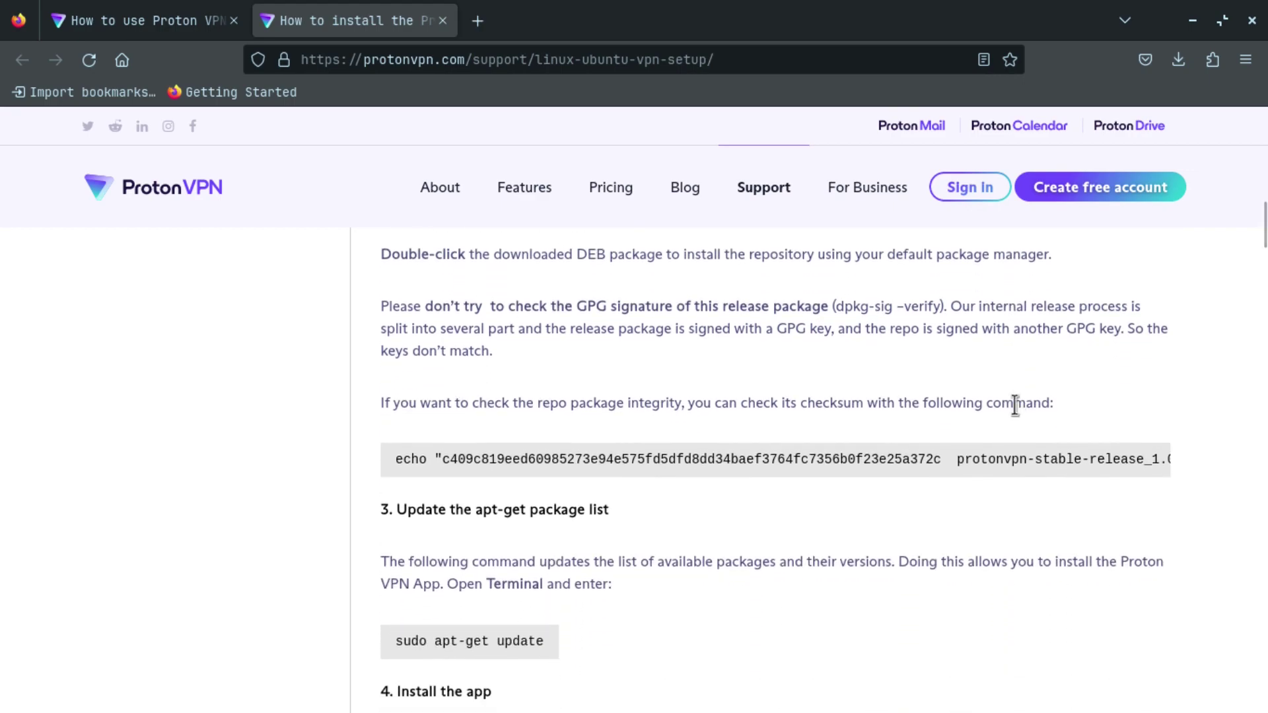
scroll(1015, 404, "down", 1)
scroll(1015, 405, "down", 1)
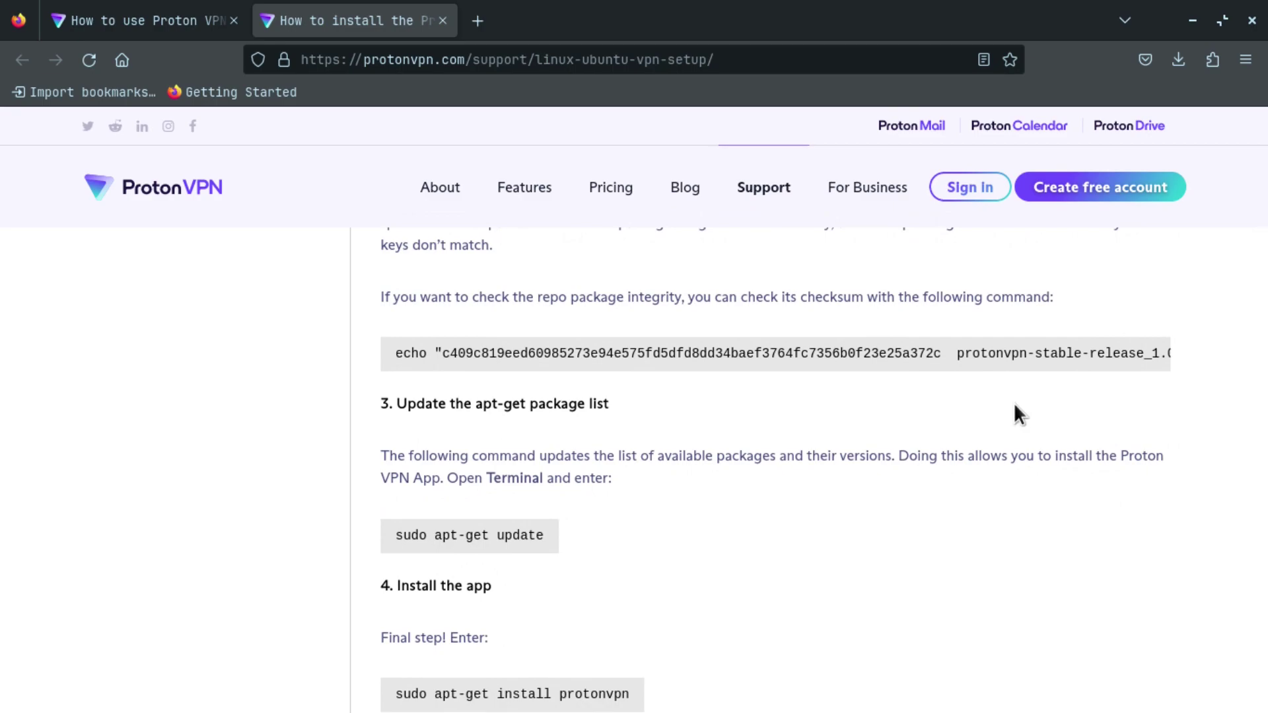
scroll(1014, 404, "down", 3)
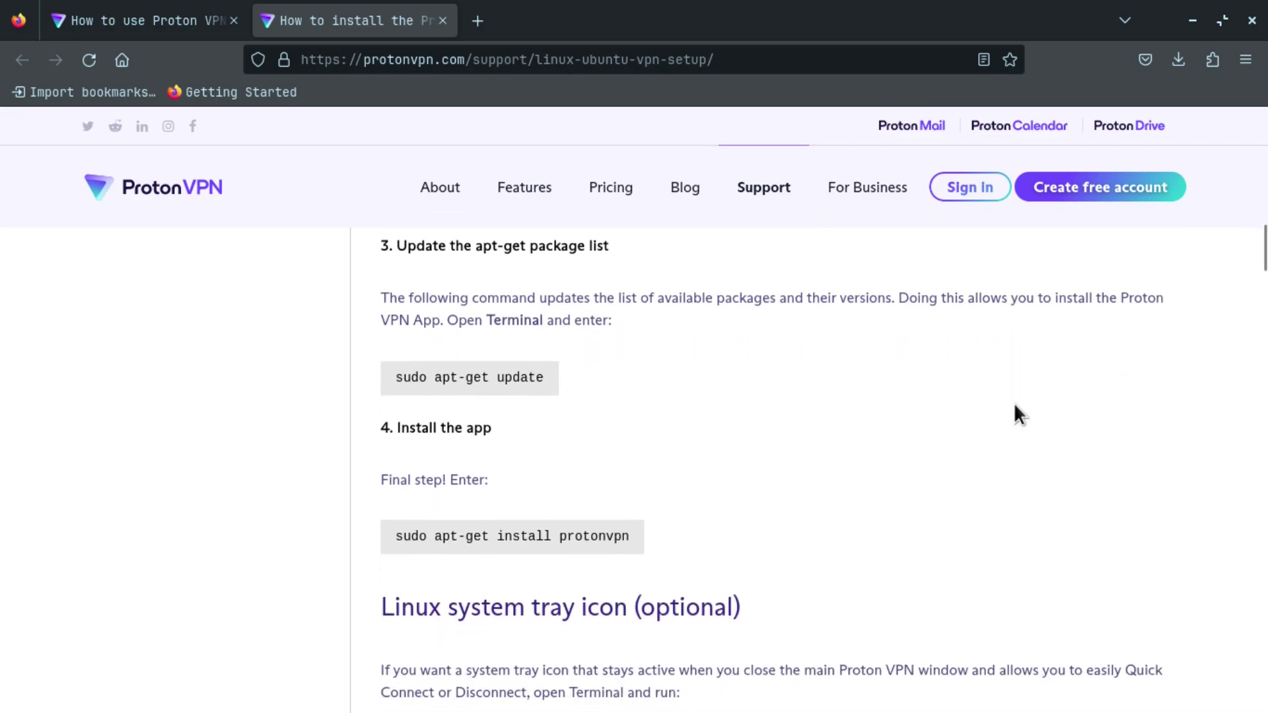
left_click_drag(394, 376, 538, 403)
key("cmd+c")
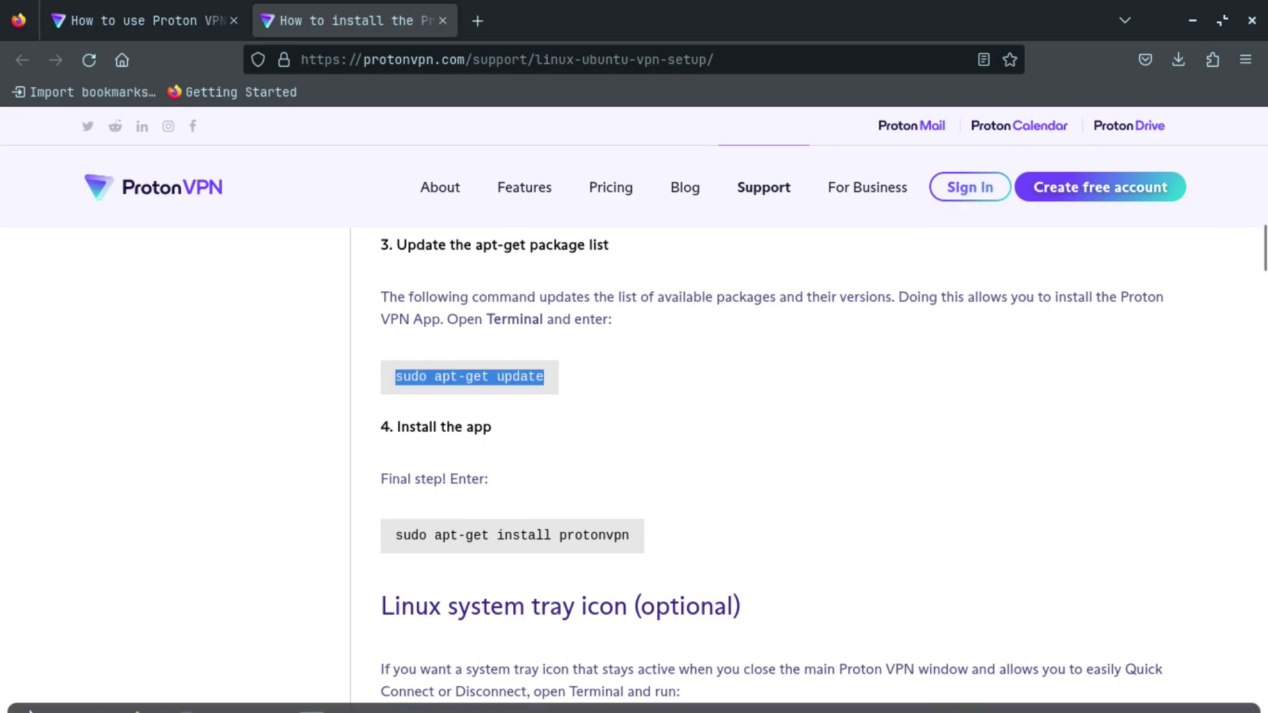
Step: Launch Terminal from the Zorin menu by searching 'termi'
left_click(33, 684)
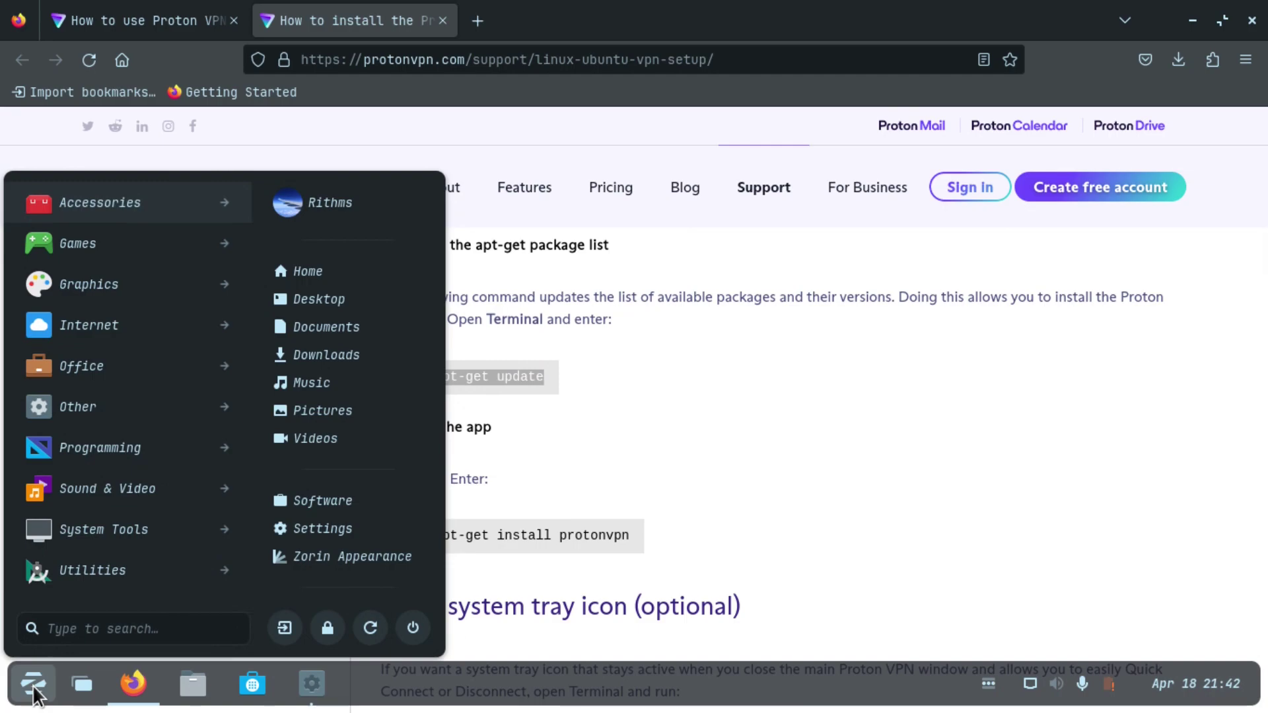
type("termi")
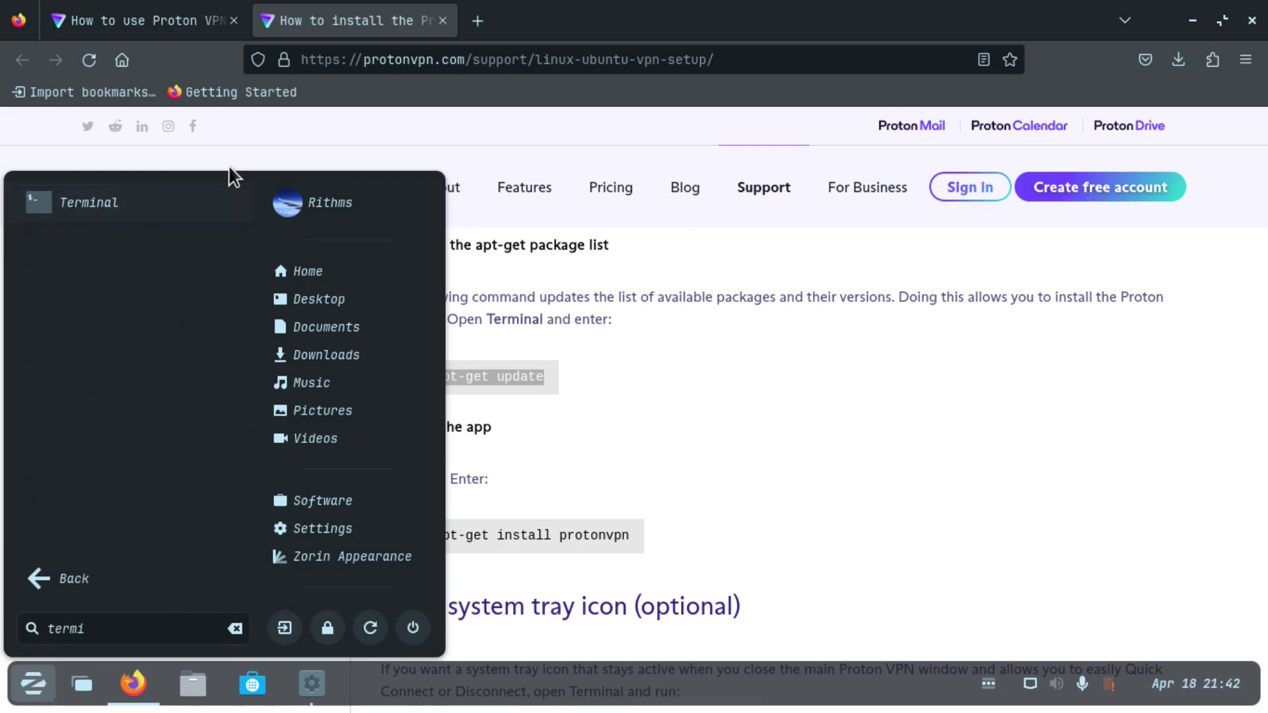
left_click(202, 202)
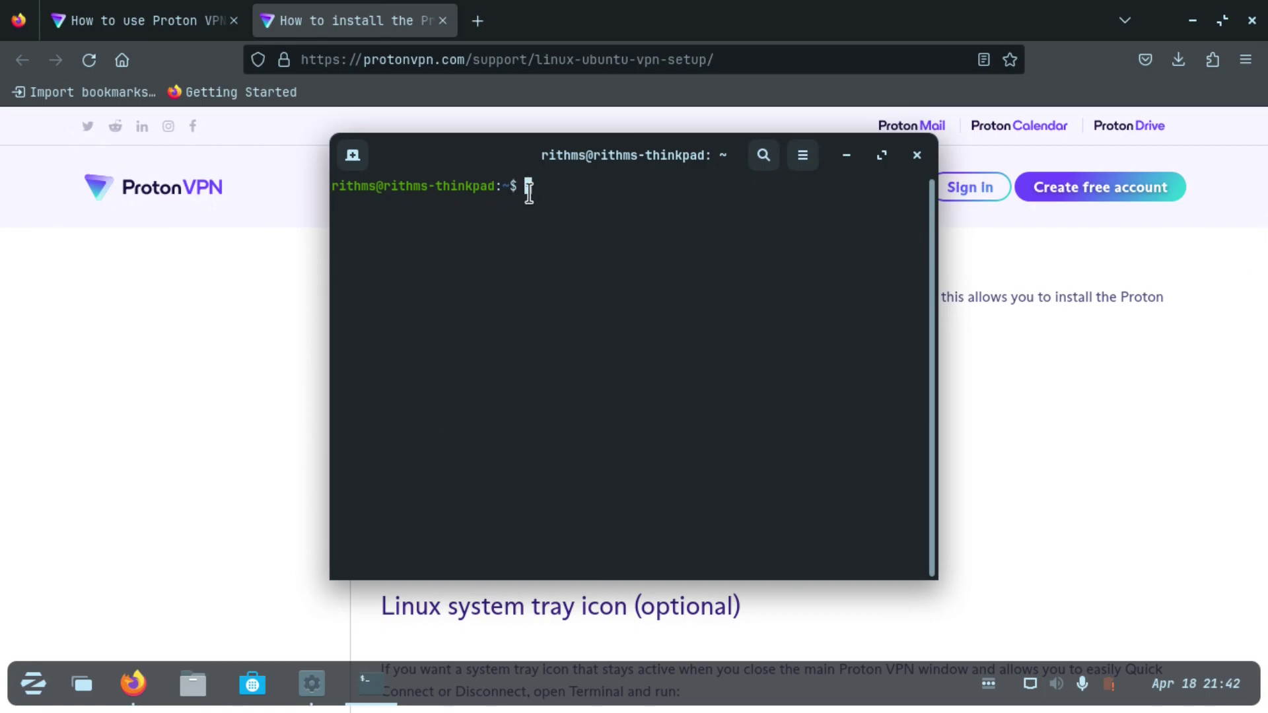
Step: Paste and run 'sudo apt-get update', entering the sudo password
right_click(528, 194)
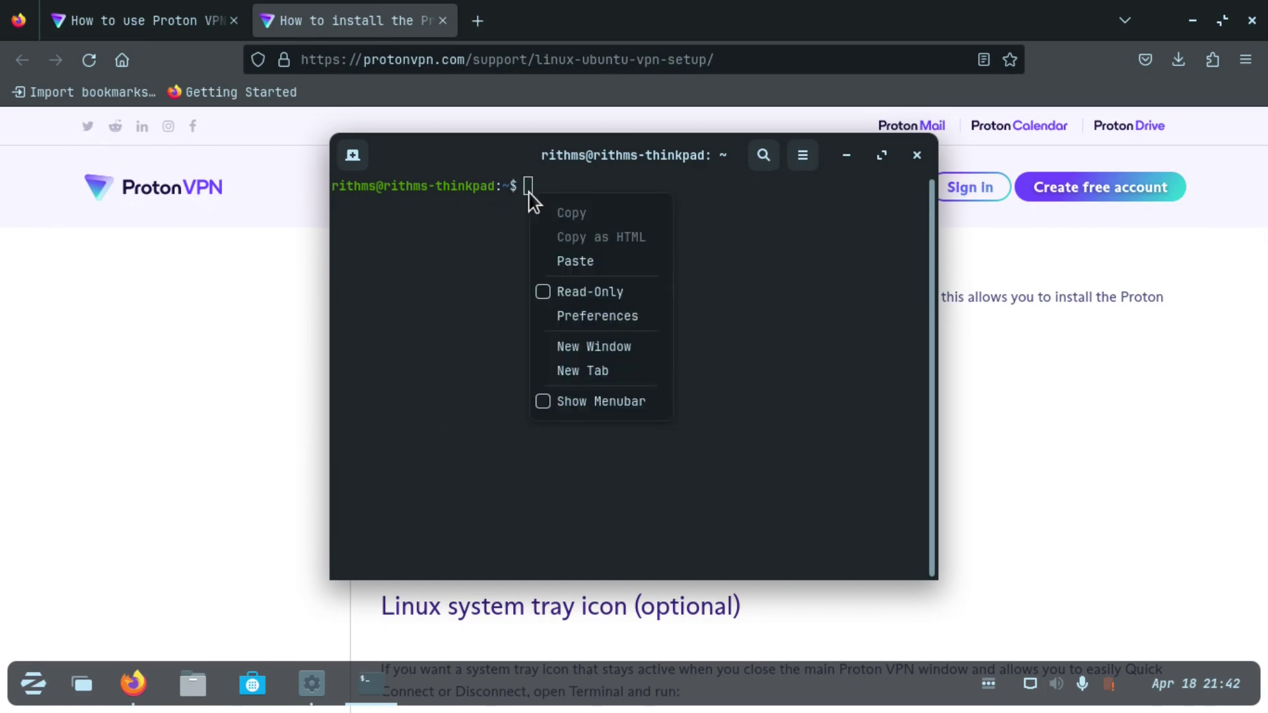
left_click(579, 262)
key("Return")
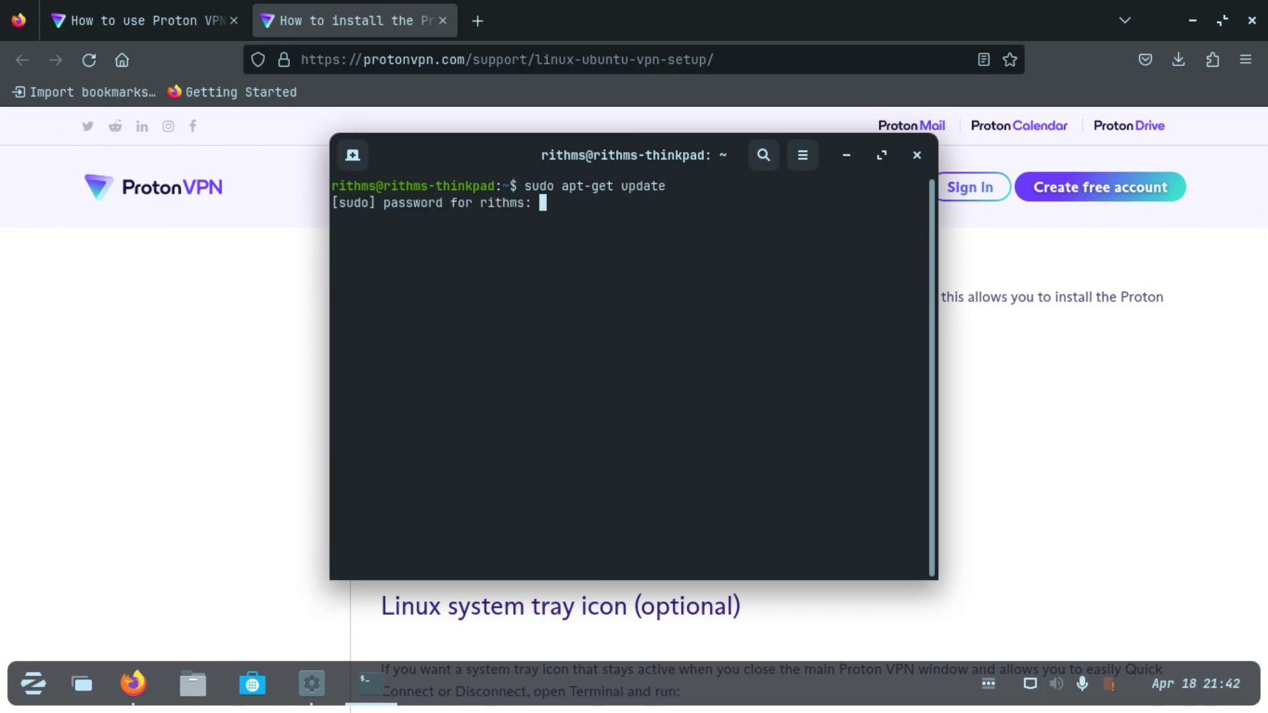
type("*******")
key("Return")
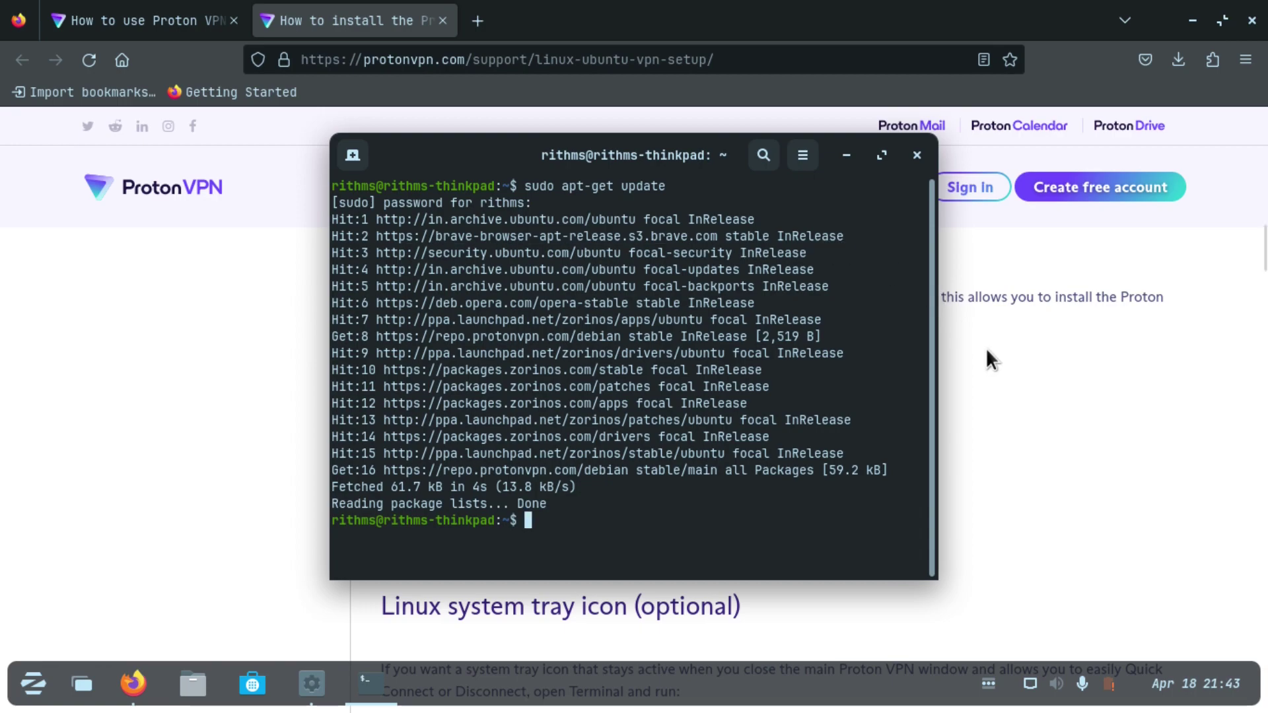
Step: Copy 'sudo apt-get install protonvpn' from the guide, run it in Terminal and confirm the install
left_click(846, 155)
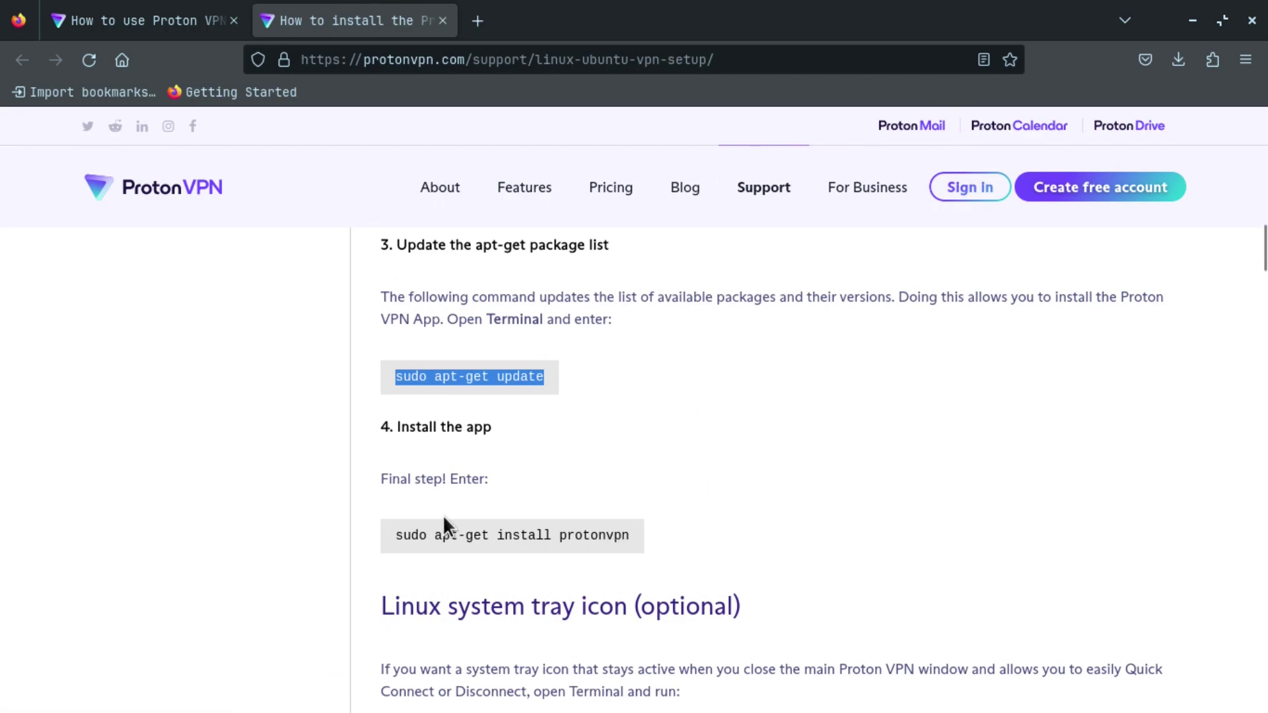
left_click_drag(389, 532, 632, 537)
key("cmd+c")
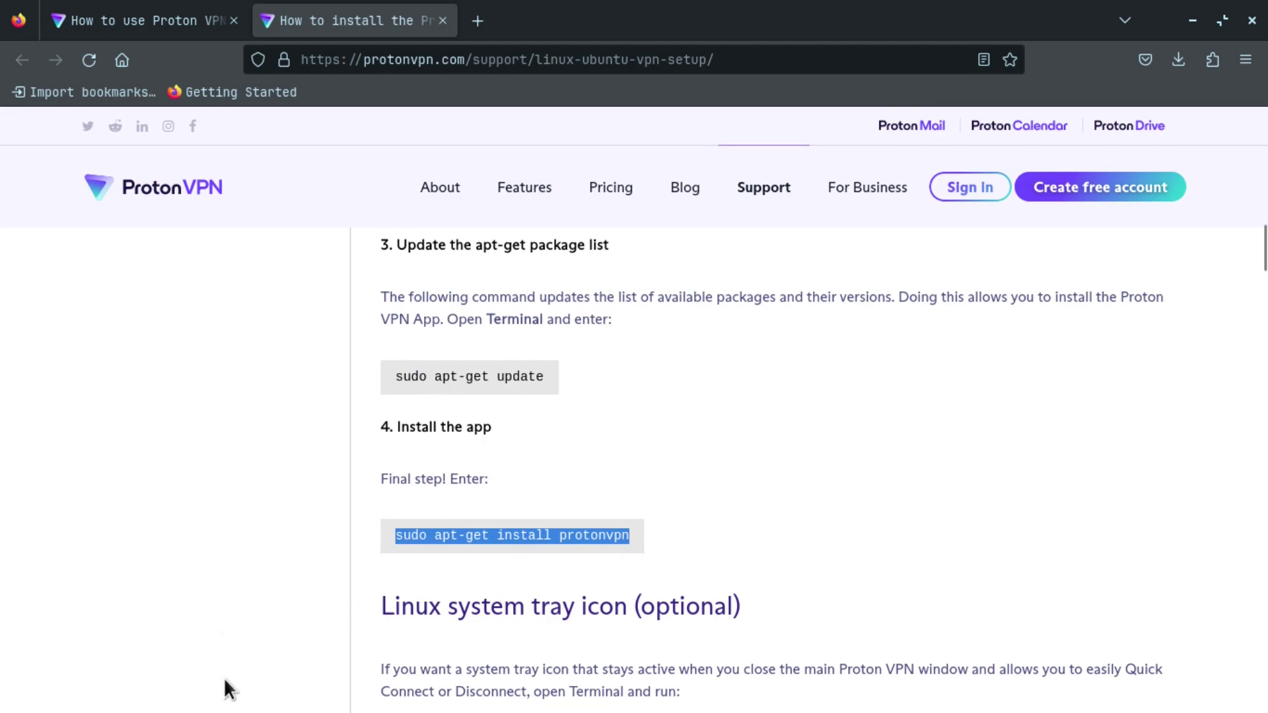
mouse_move(226, 710)
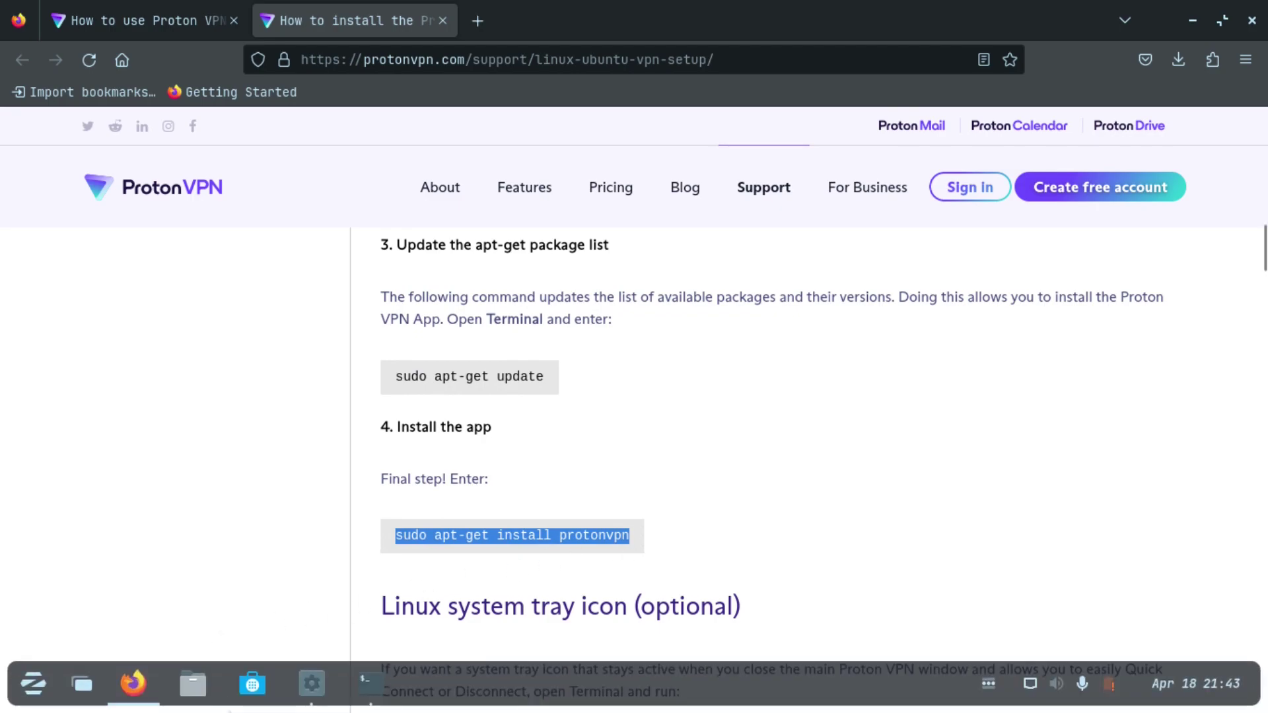
left_click(383, 686)
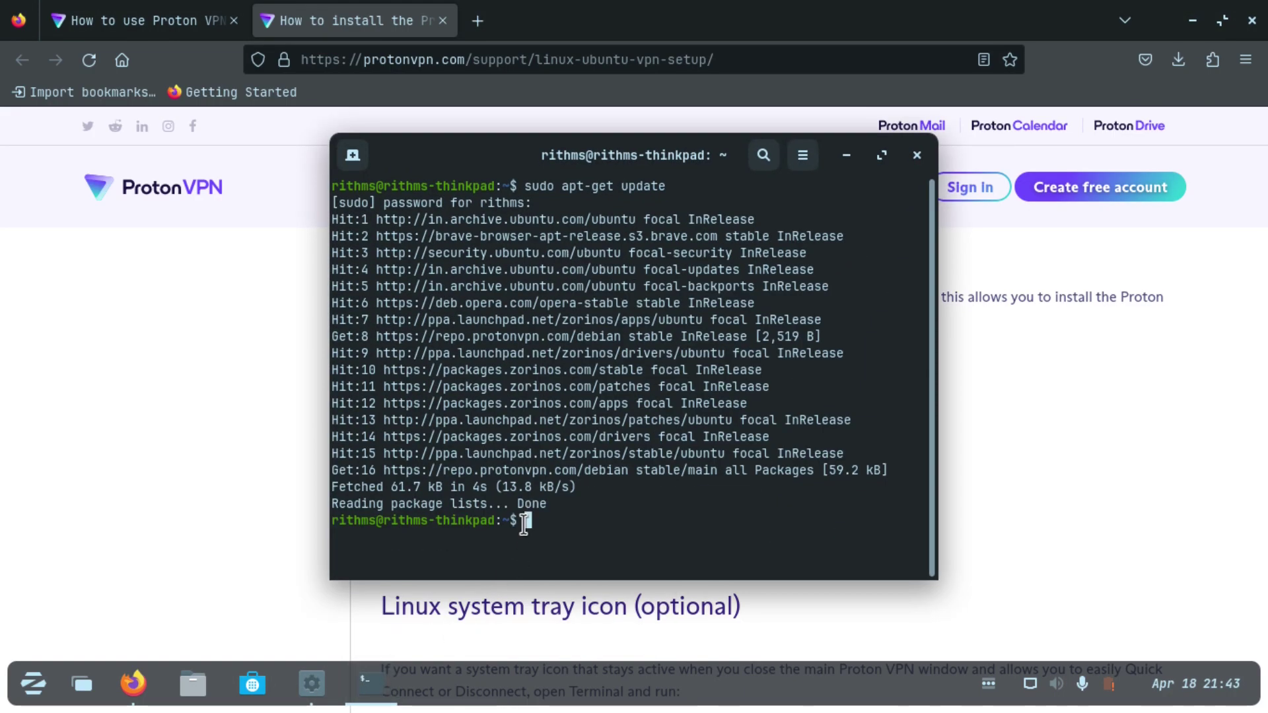
right_click(531, 524)
left_click(613, 354)
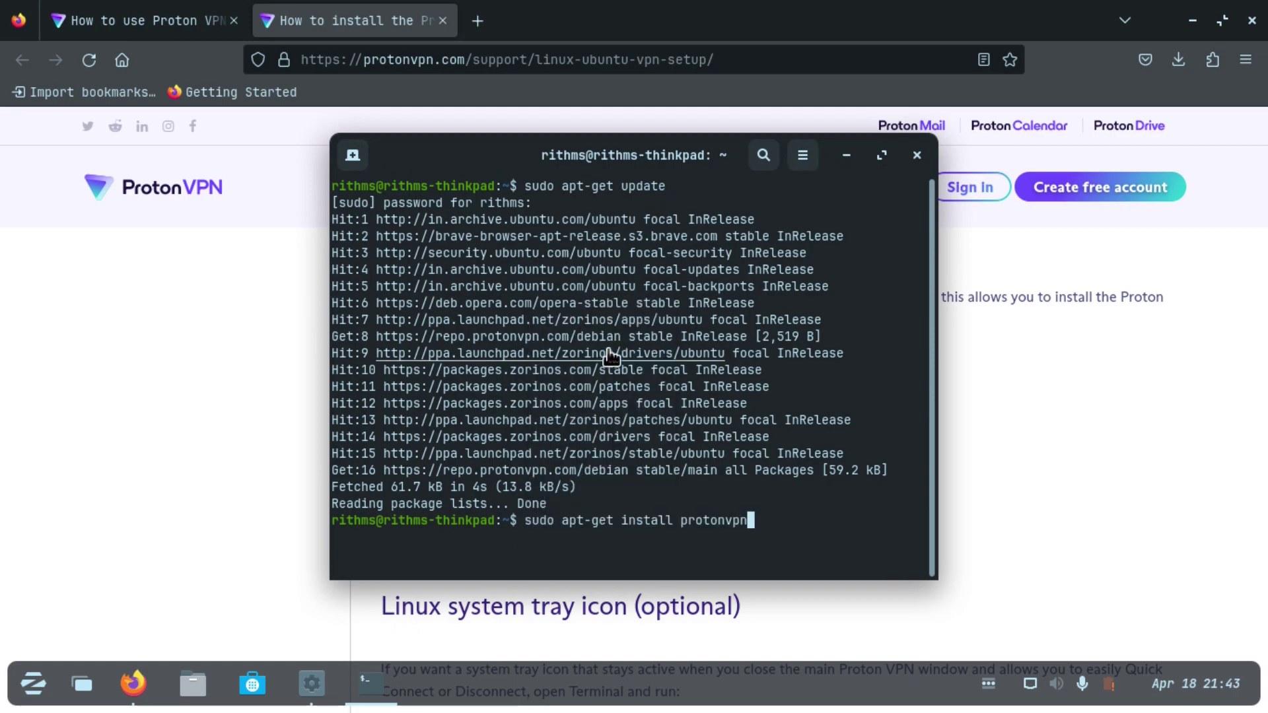
key("Return")
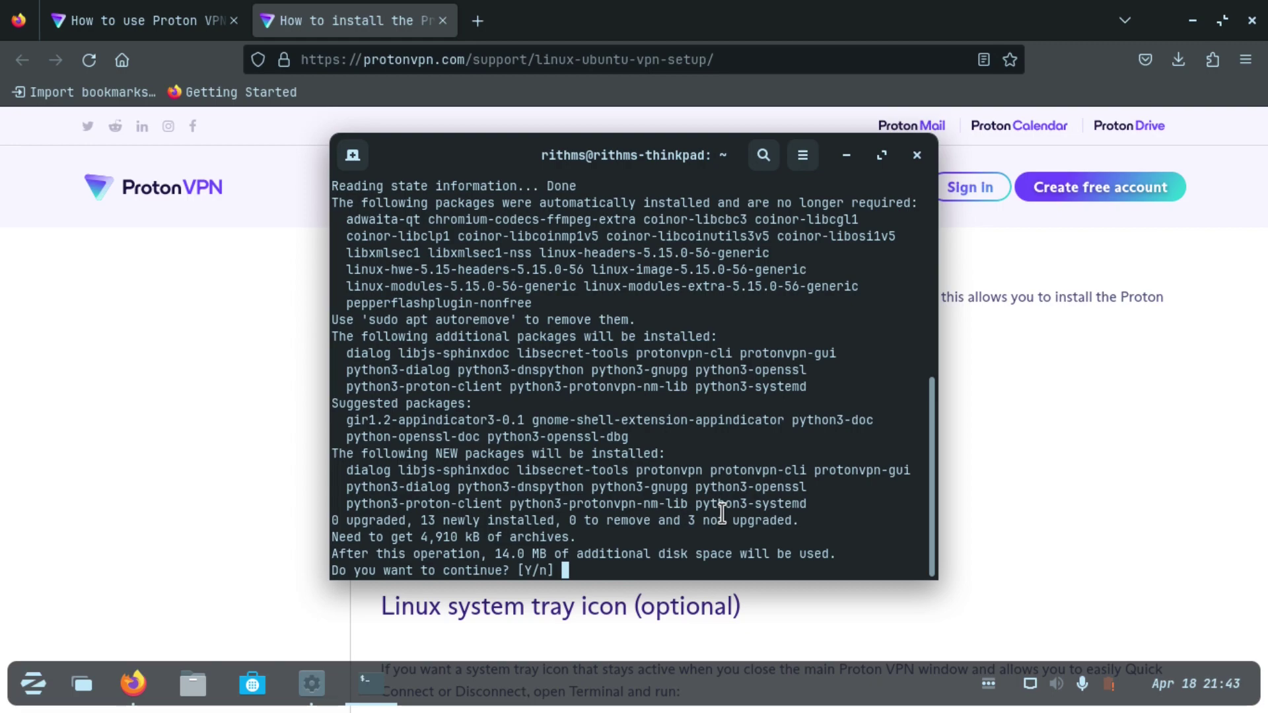
key("Return")
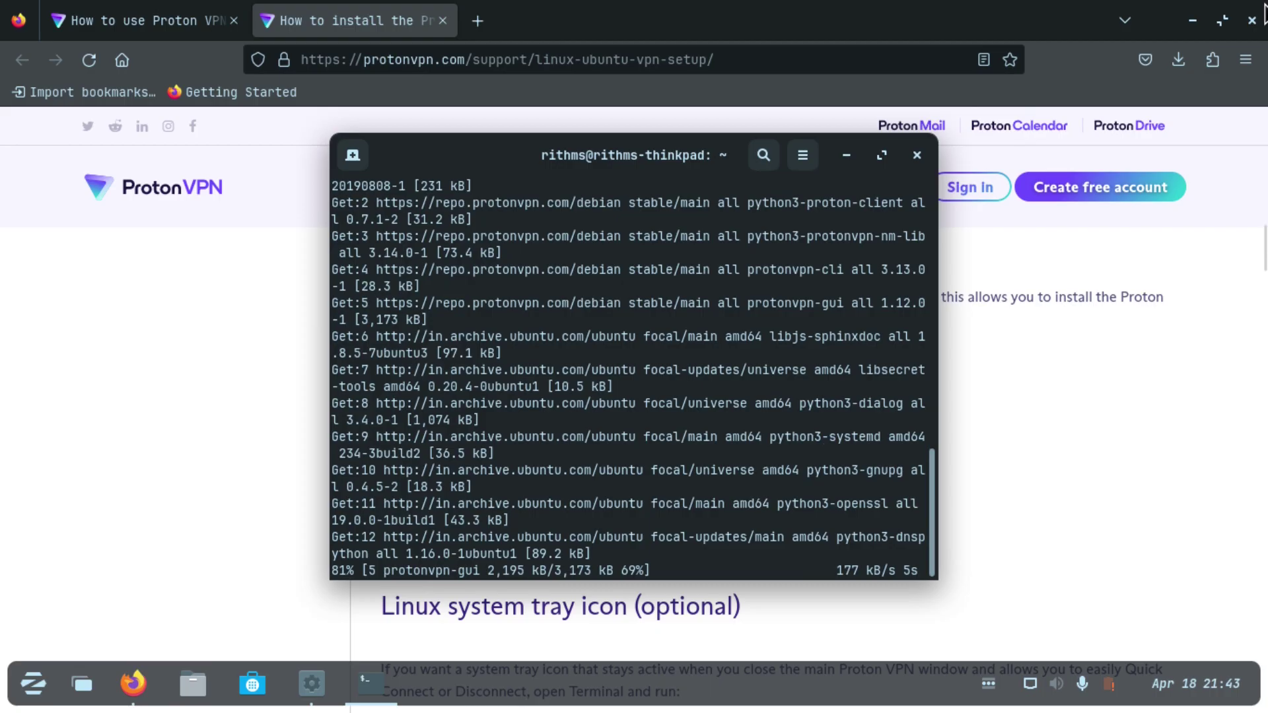
Step: Close Firefox and search the applications menu for 'proto'
left_click(1253, 25)
left_click(1252, 21)
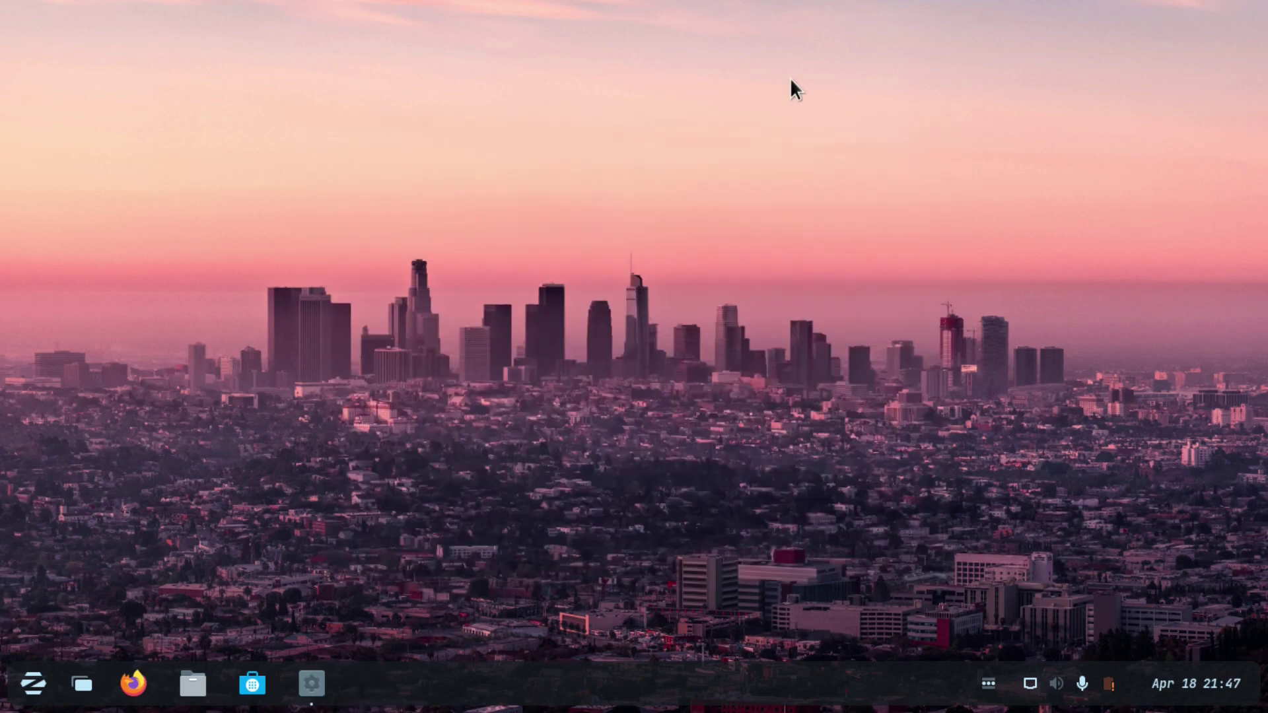
key("super")
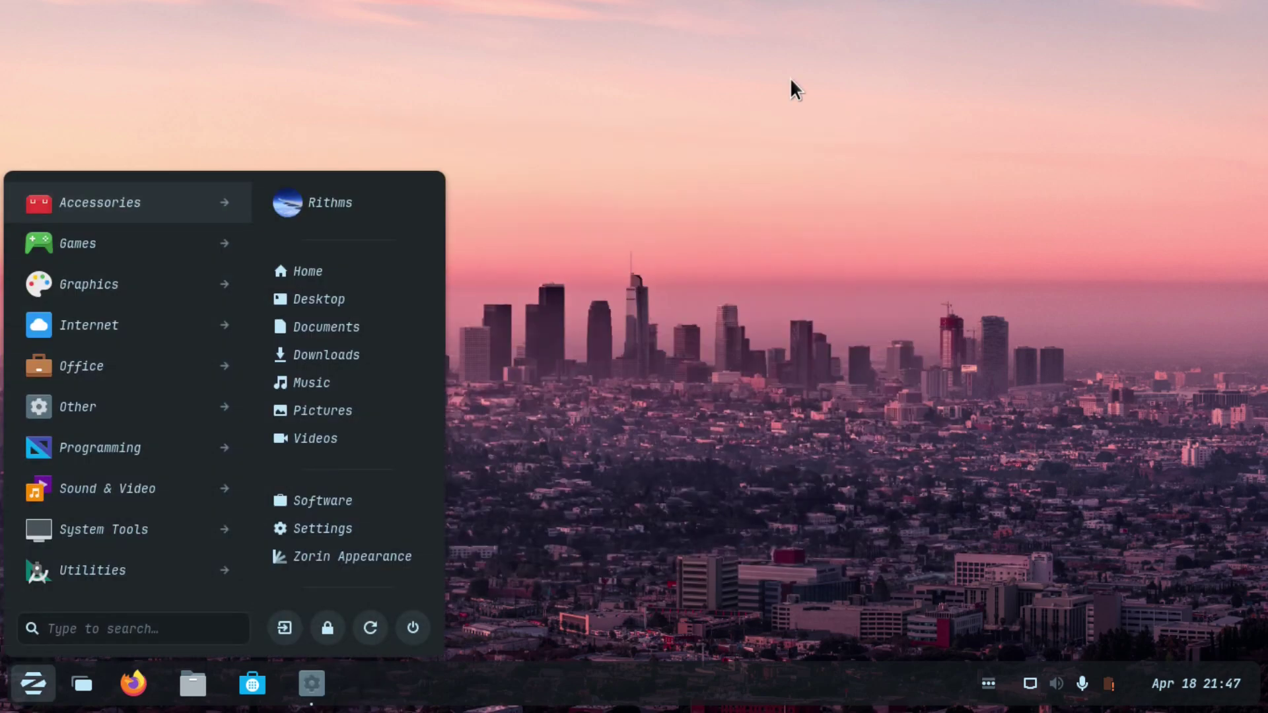
type("proto")
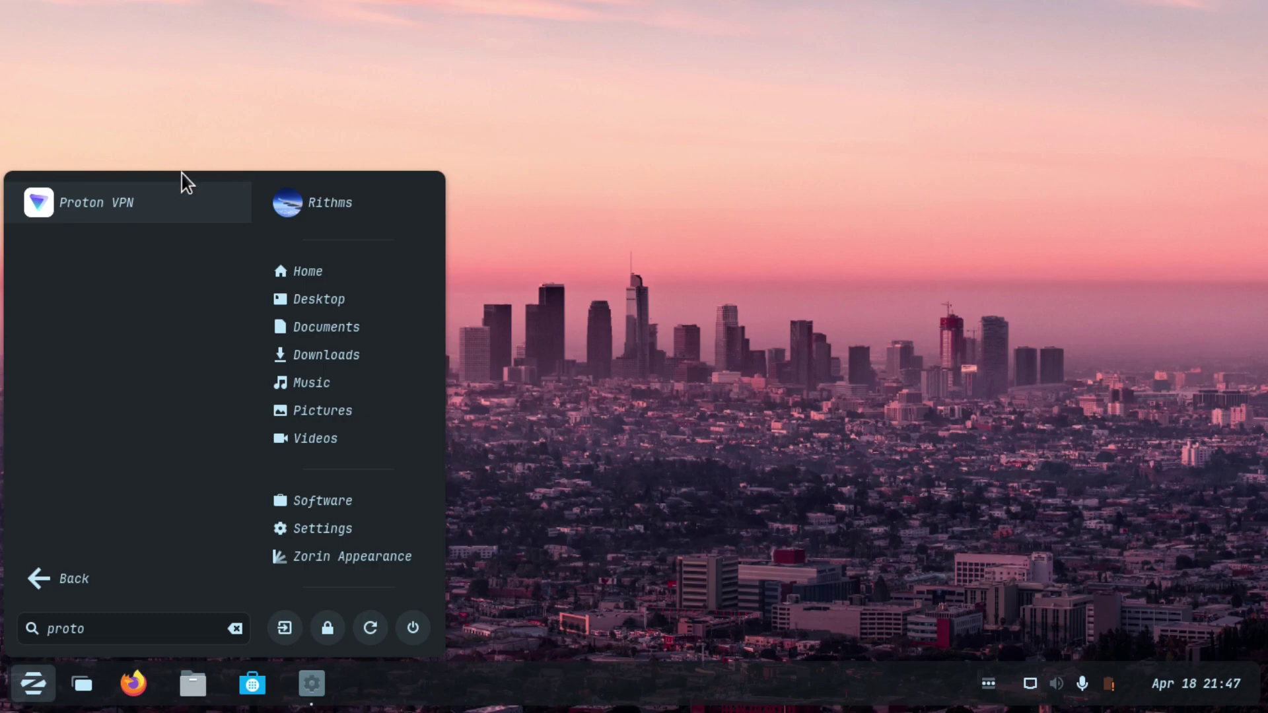
Step: Launch Proton VPN and choose Create Account from its login window
left_click(170, 187)
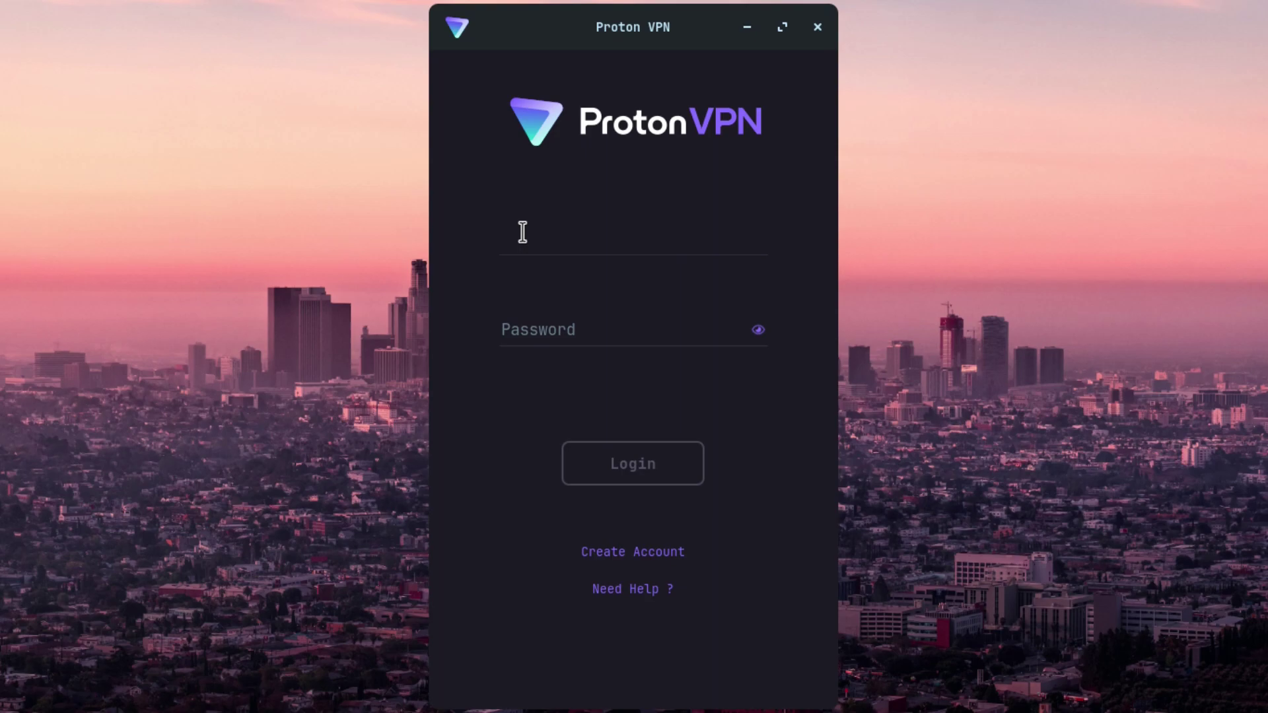
left_click(653, 555)
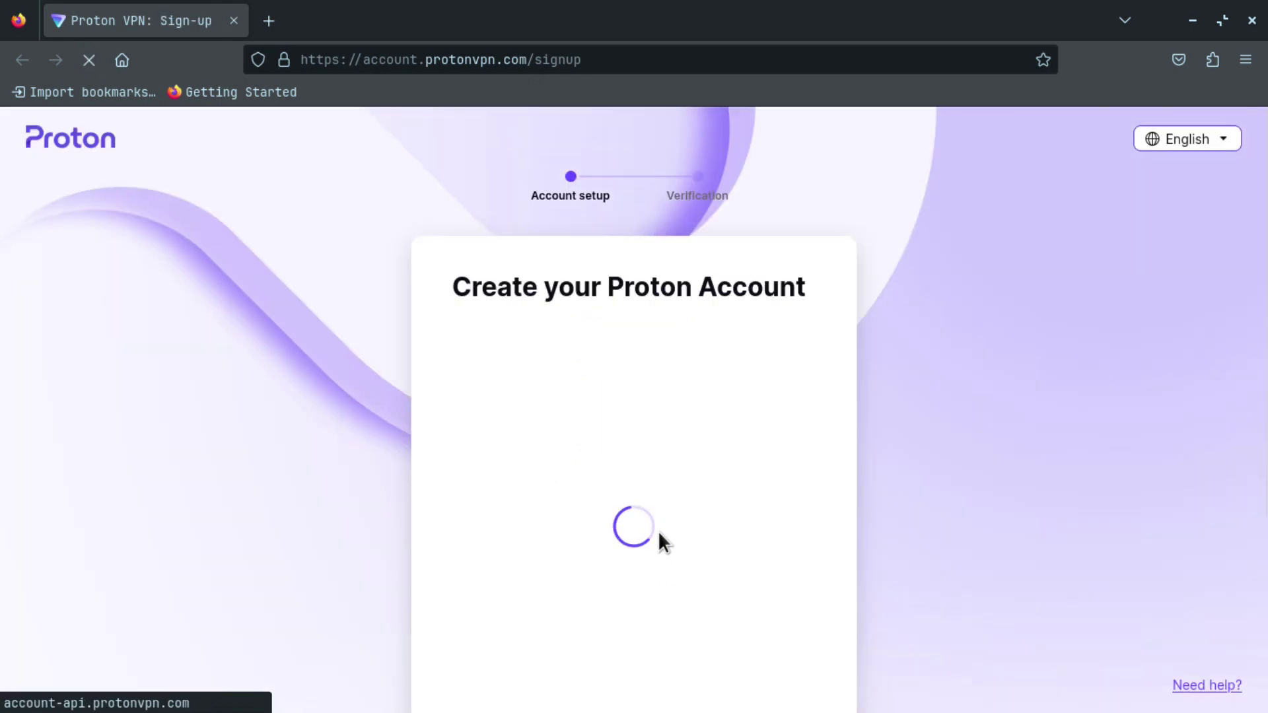
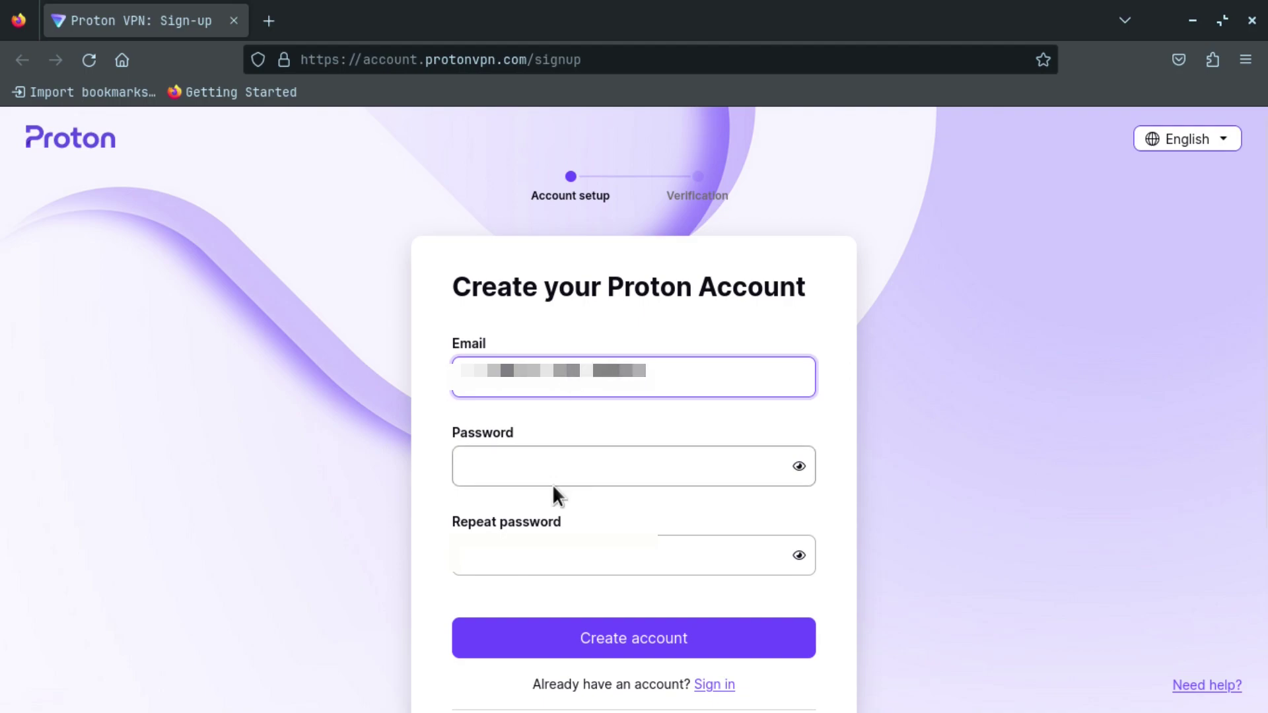
Step: Enter the sign-up e-mail and the same password twice, then create the account
left_click(568, 457)
type("abcdefghijkl")
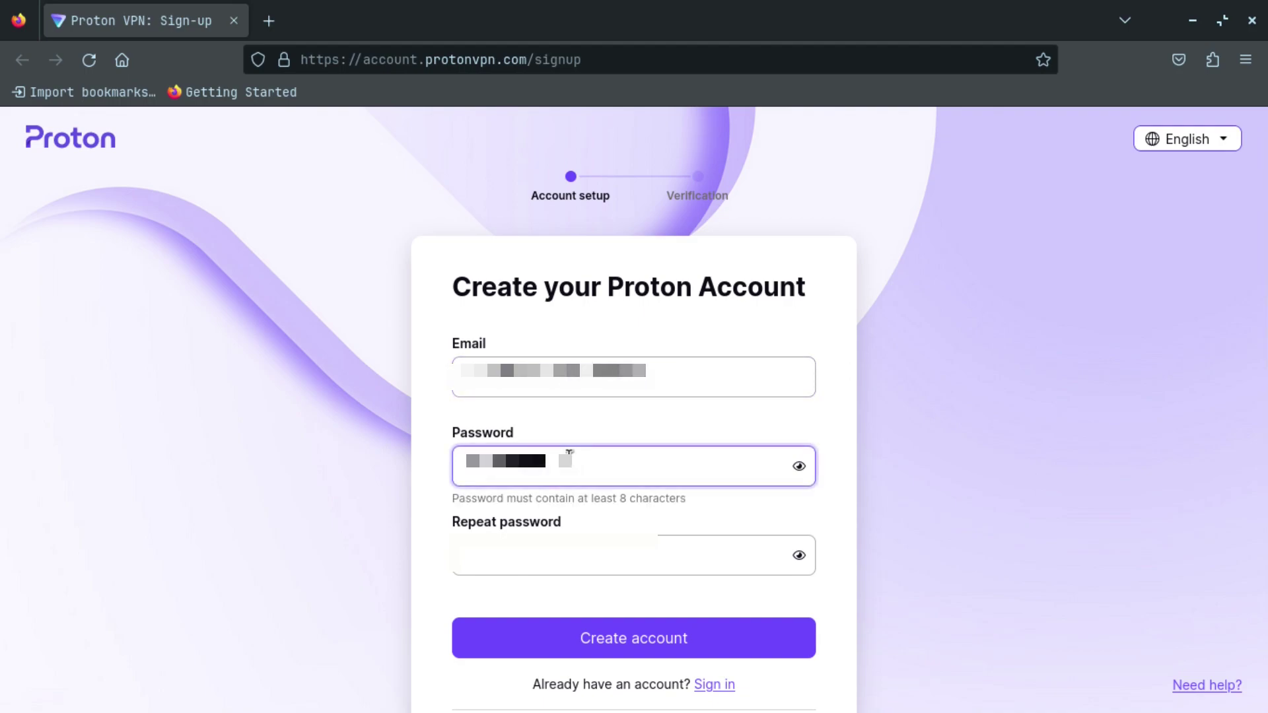
left_click(546, 572)
type("abcdefgh")
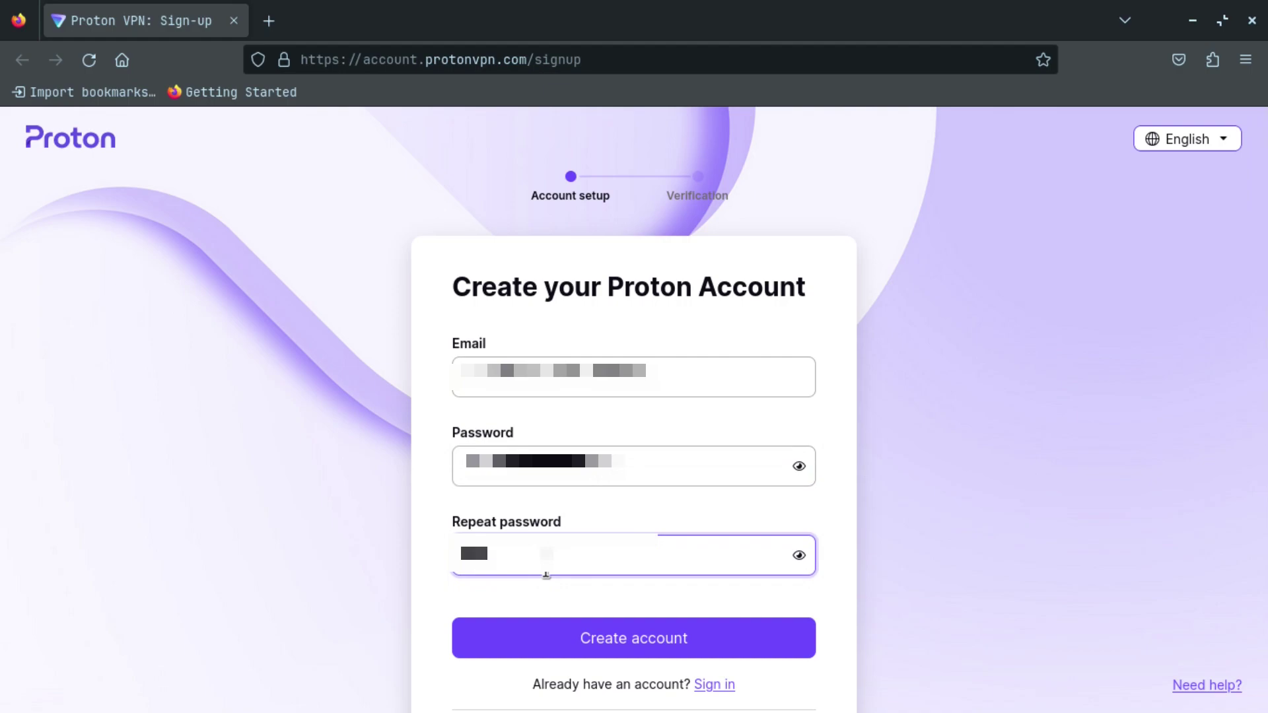
type("ijkl")
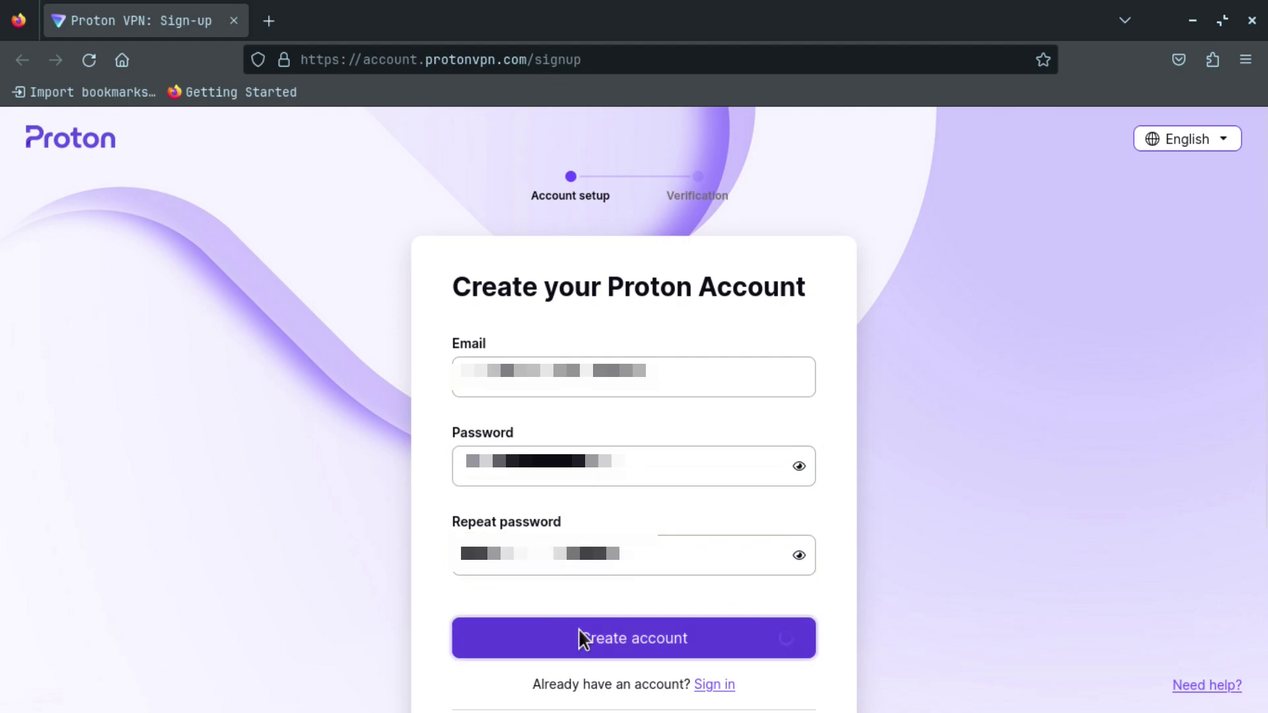
left_click(579, 633)
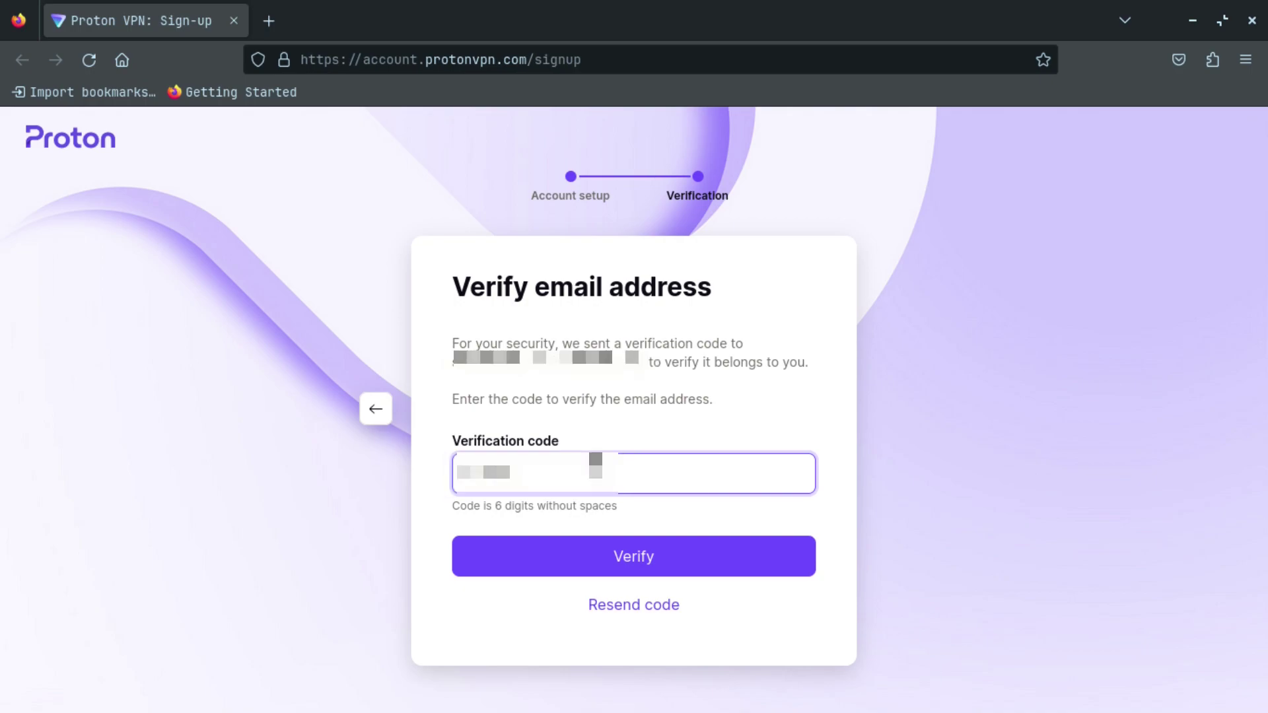
Step: Verify the e-mail with the 6-digit code, continue with the Free plan, and dismiss the download prompt
type("1")
left_click(593, 557)
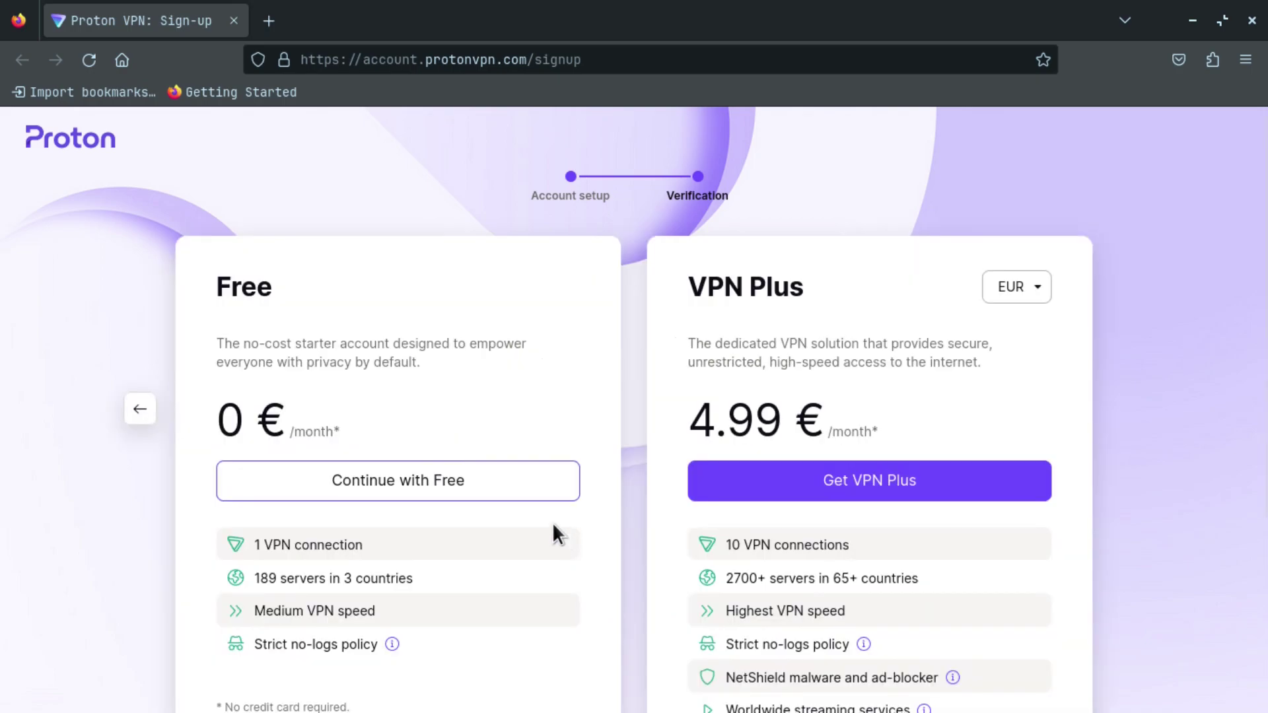
left_click(475, 478)
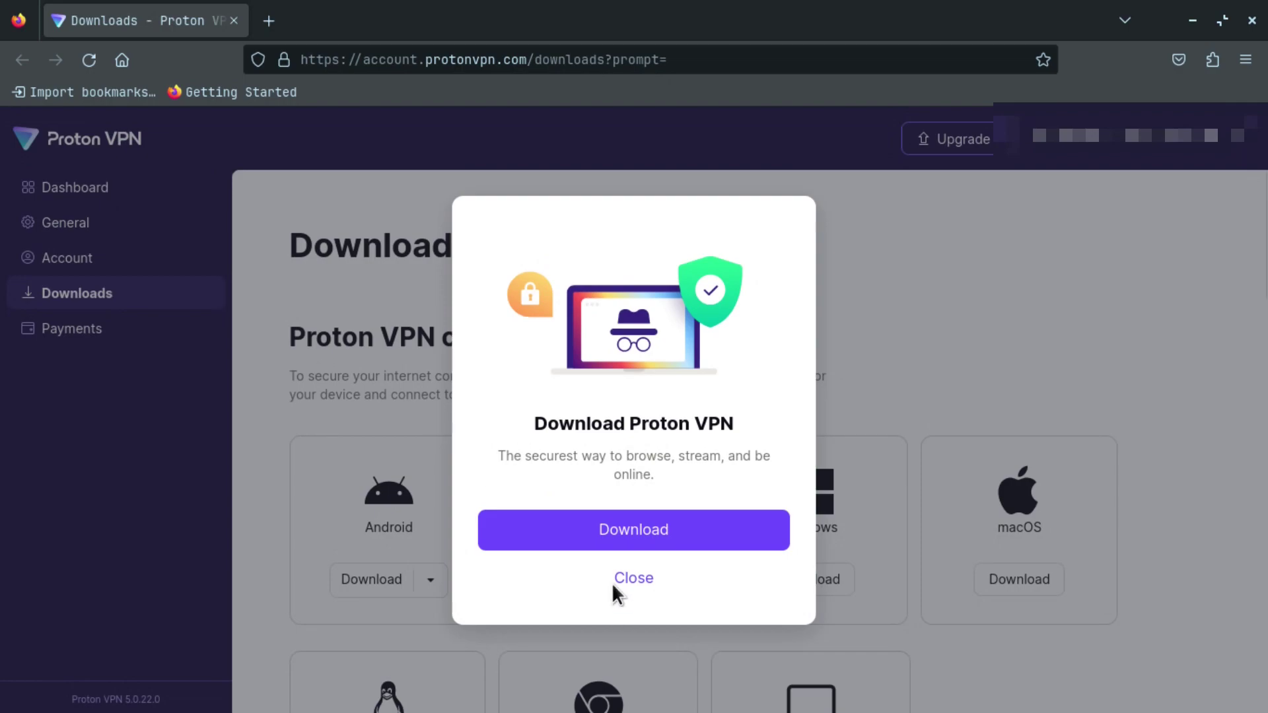
left_click(632, 578)
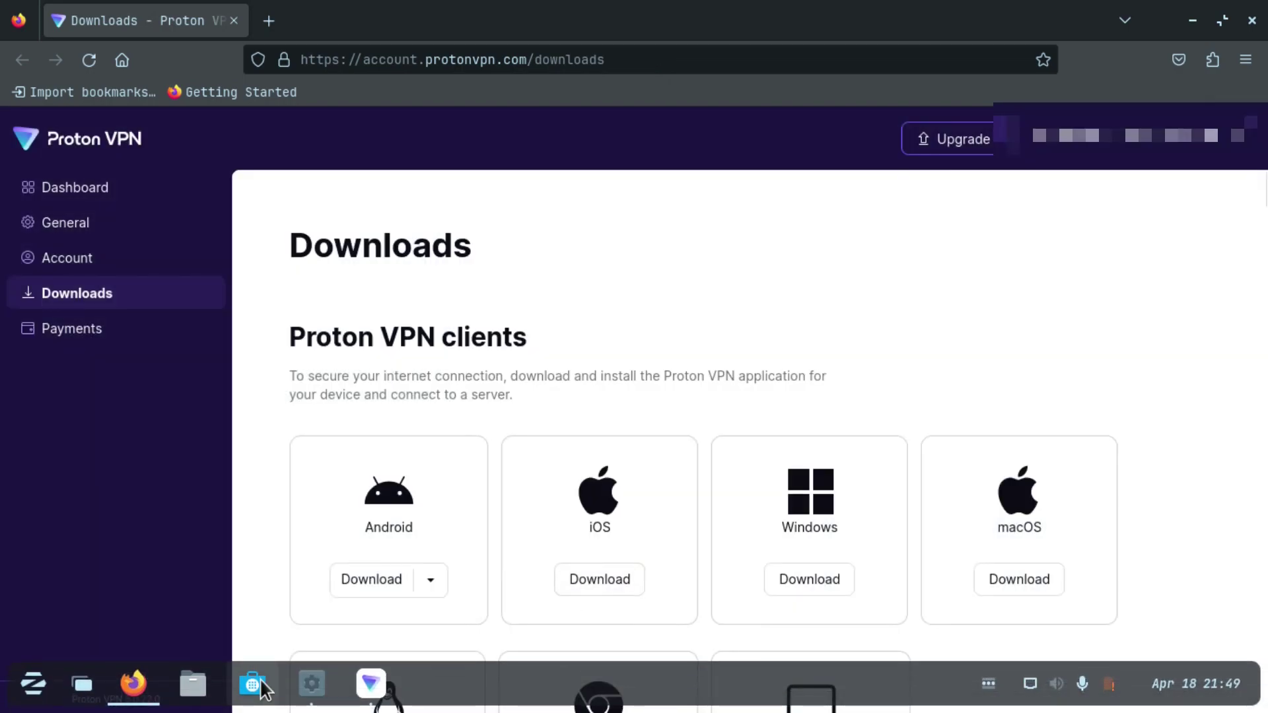
Step: Log in to the Proton VPN app with the new account's e-mail and password
left_click(371, 683)
left_click(1192, 20)
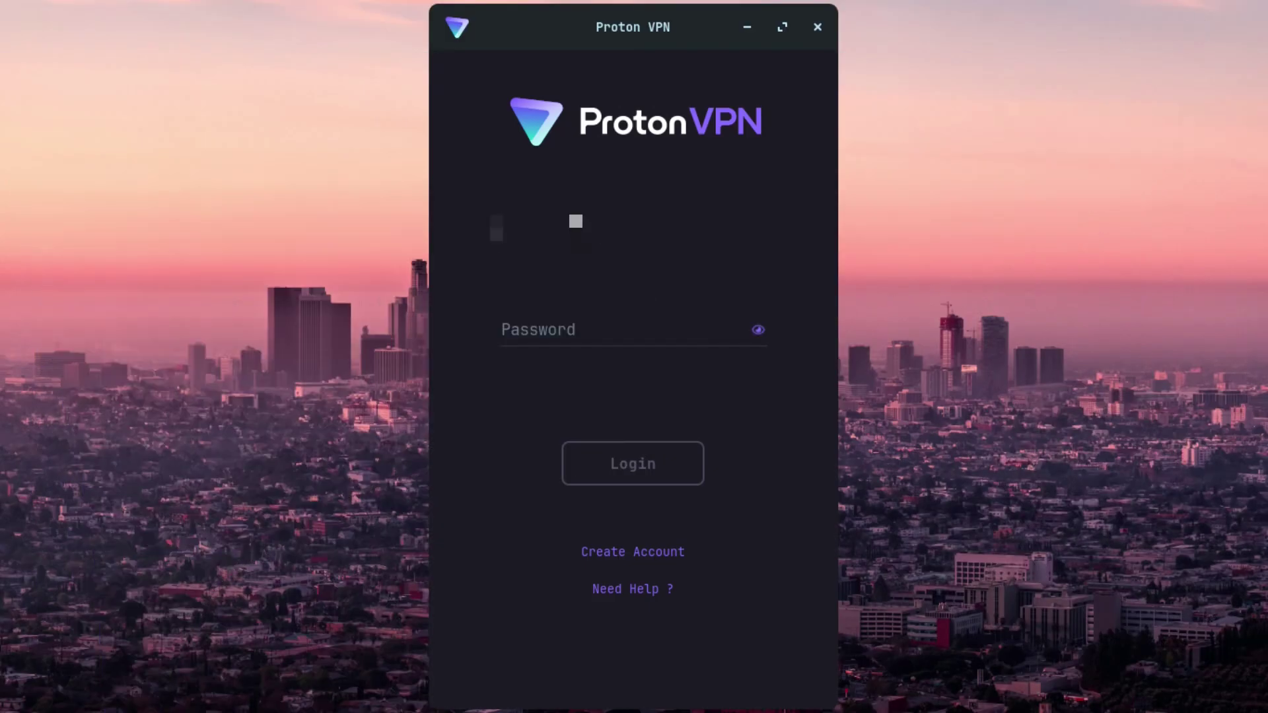
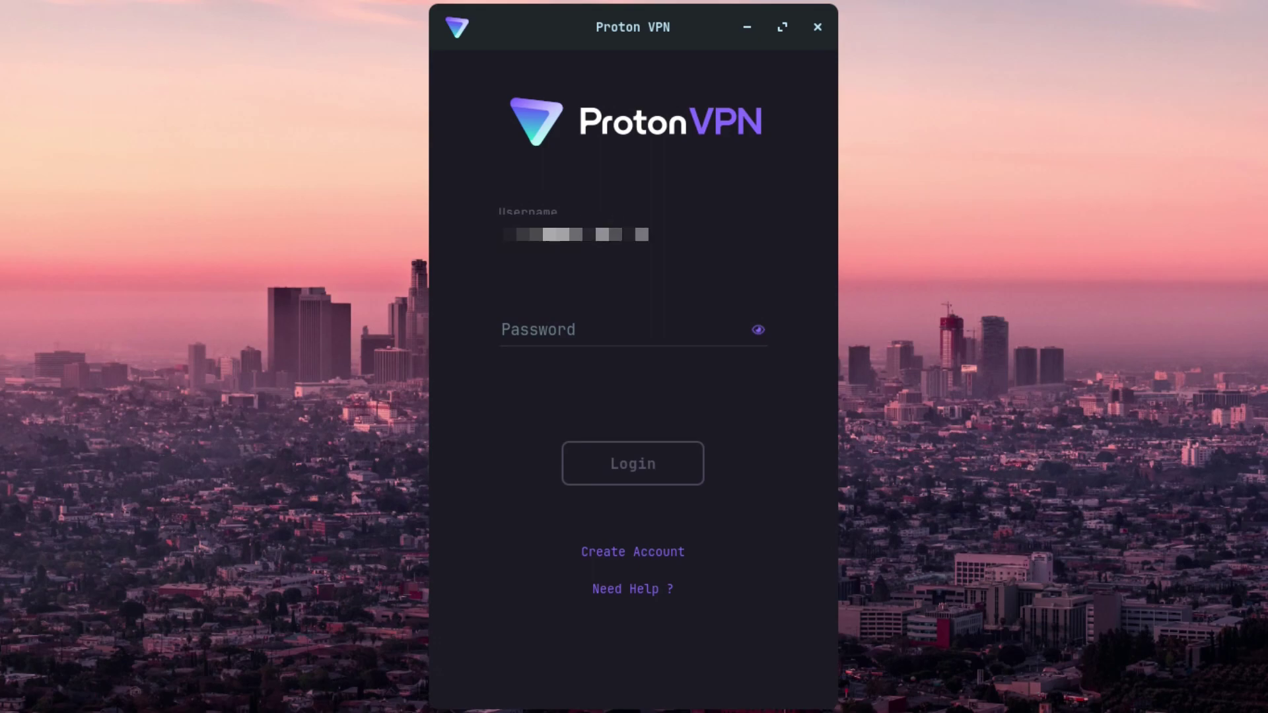
left_click(569, 333)
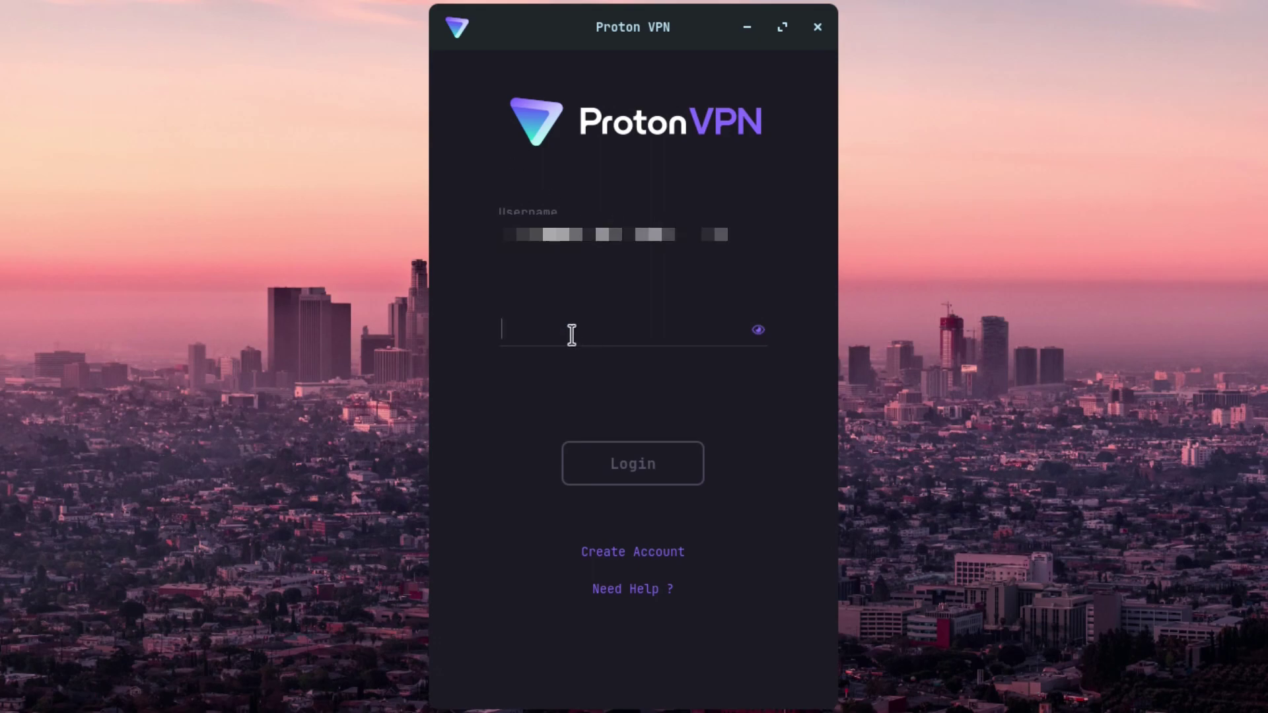
type("************")
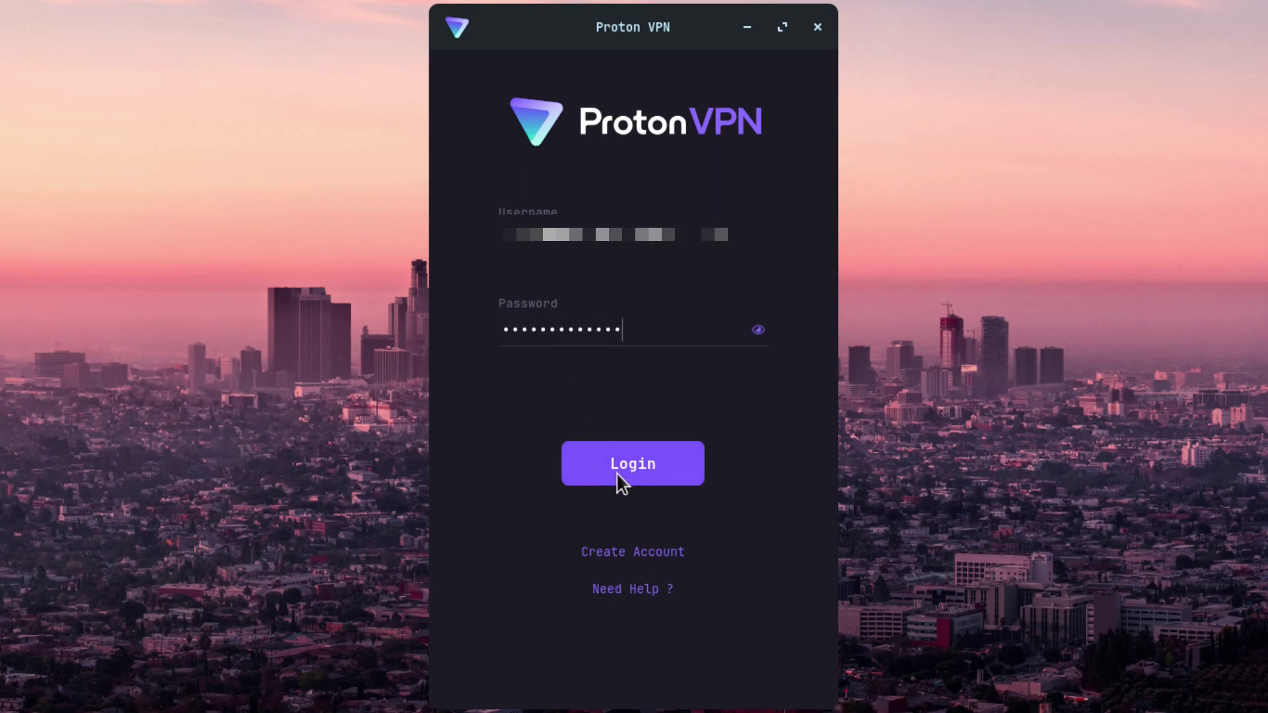
left_click(620, 482)
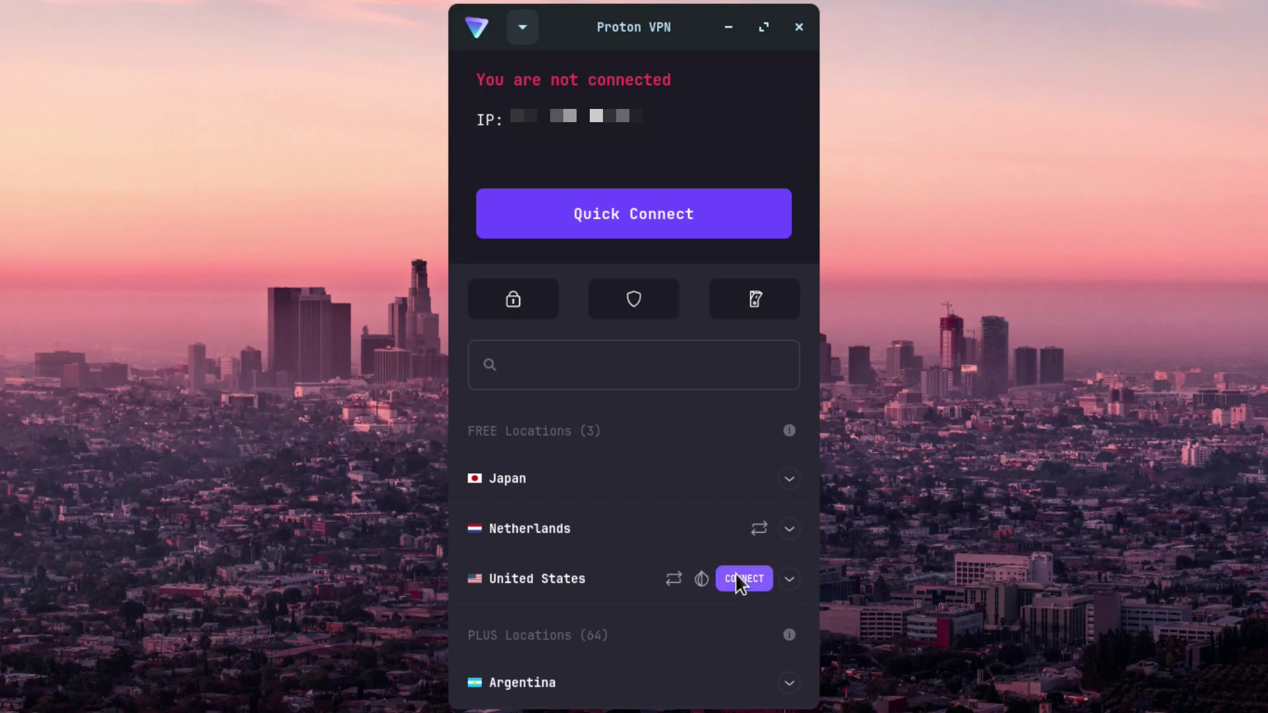
Step: Connect to United States, disconnect, then Quick Connect to the free Netherlands server
left_click(735, 576)
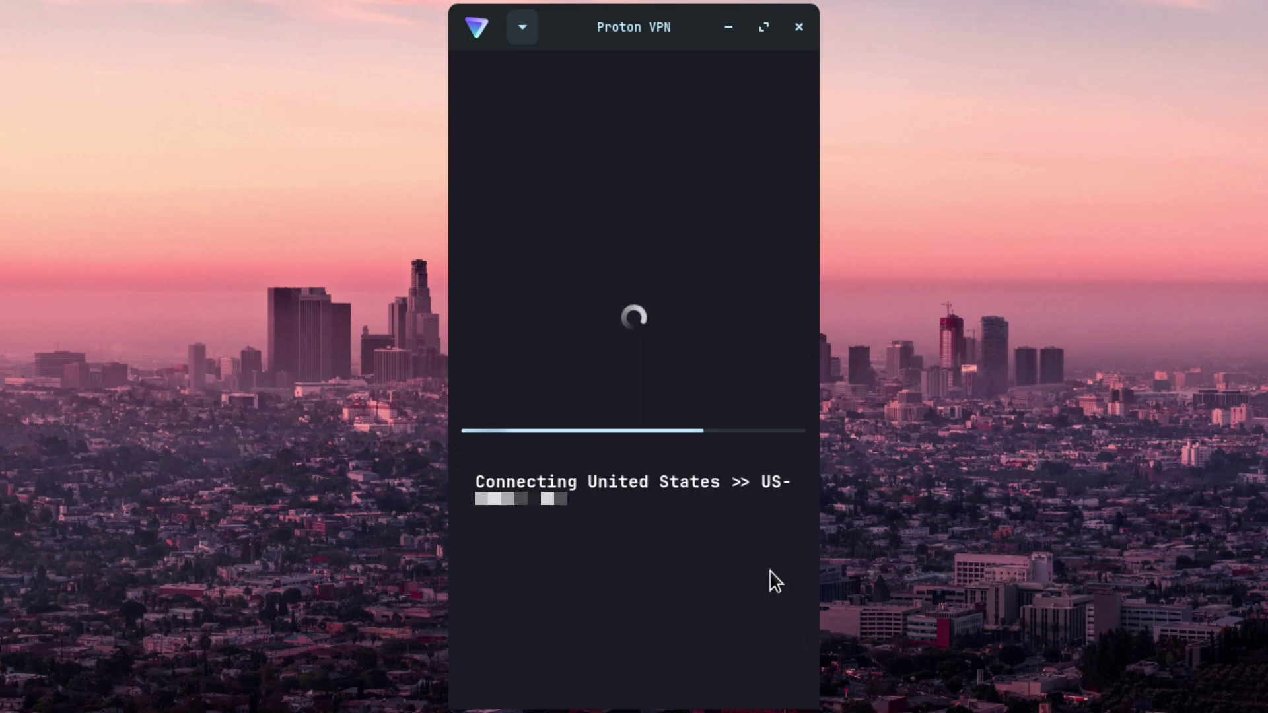
left_click(691, 228)
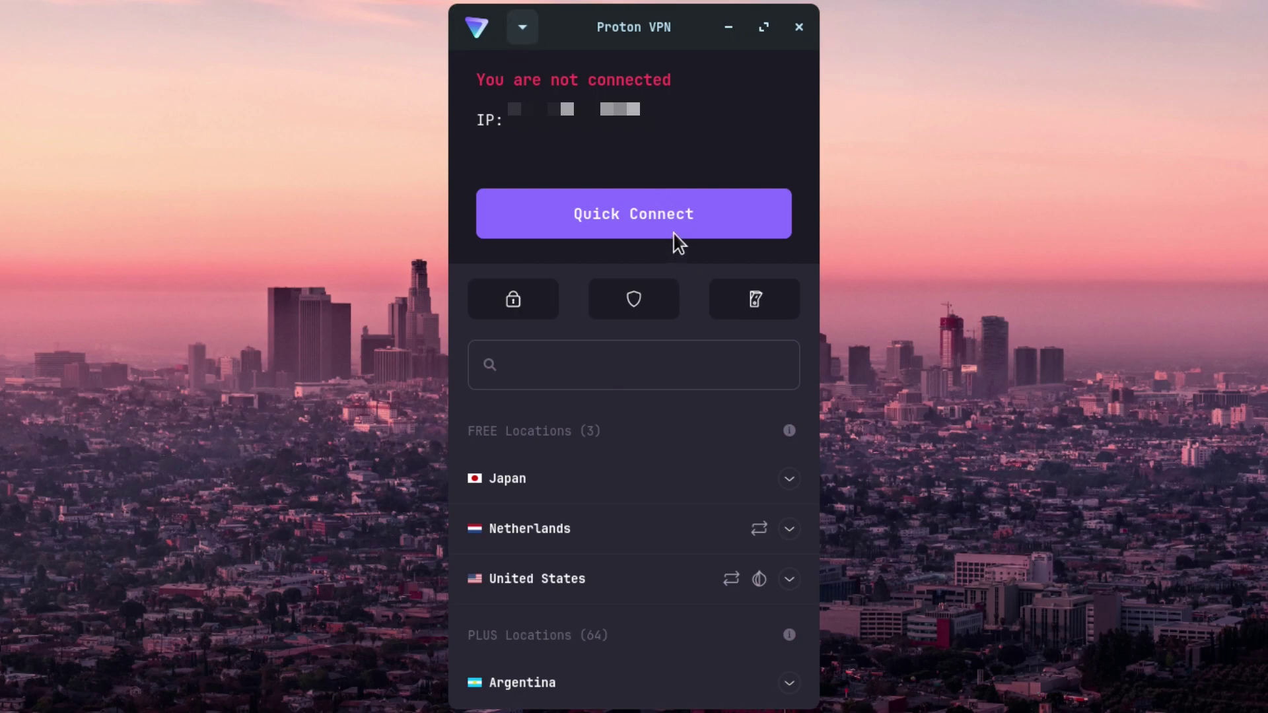
left_click(670, 234)
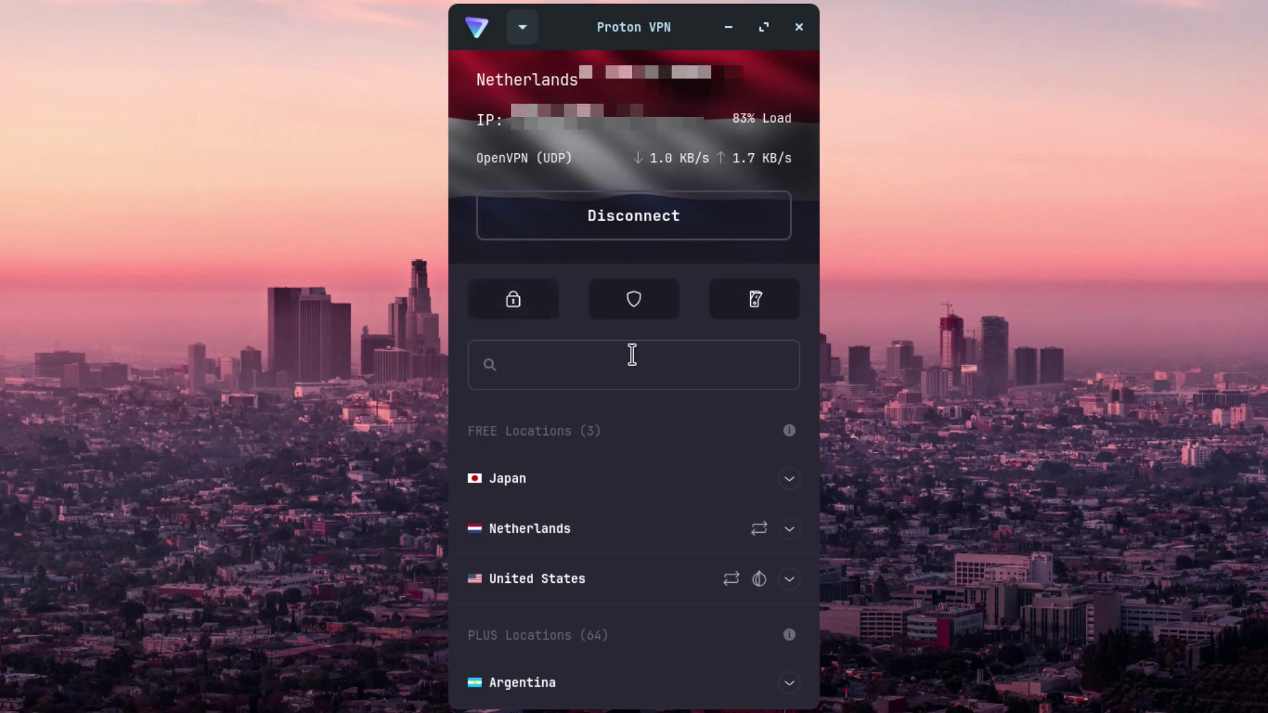
Step: View the Secure Core, NetShield and Kill Switch panels, leaving Kill Switch set to Off
left_click(547, 305)
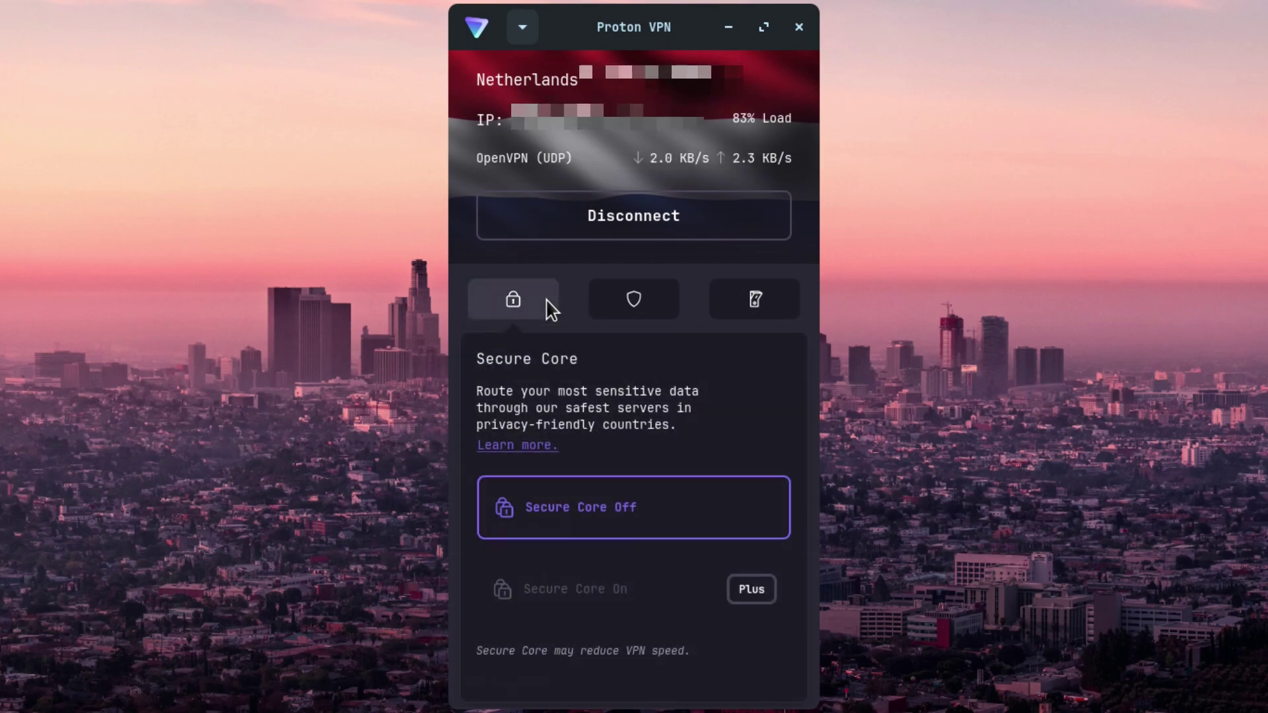
left_click(634, 312)
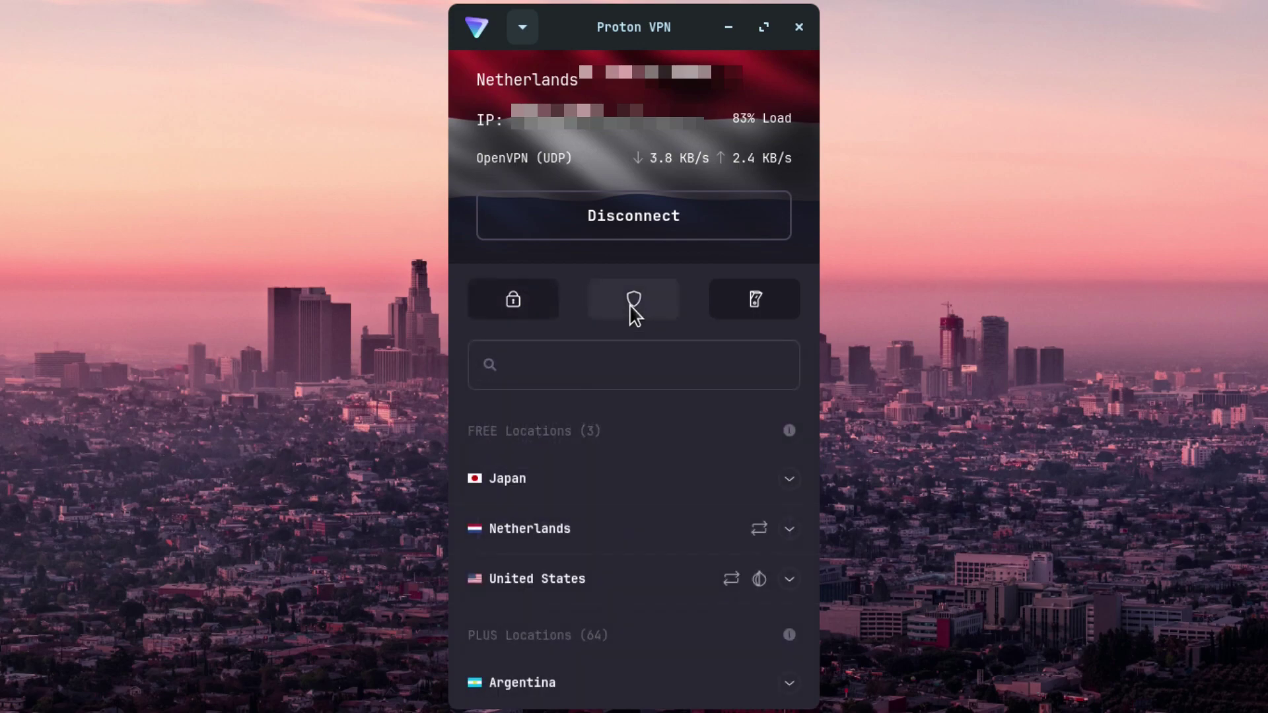
left_click(634, 311)
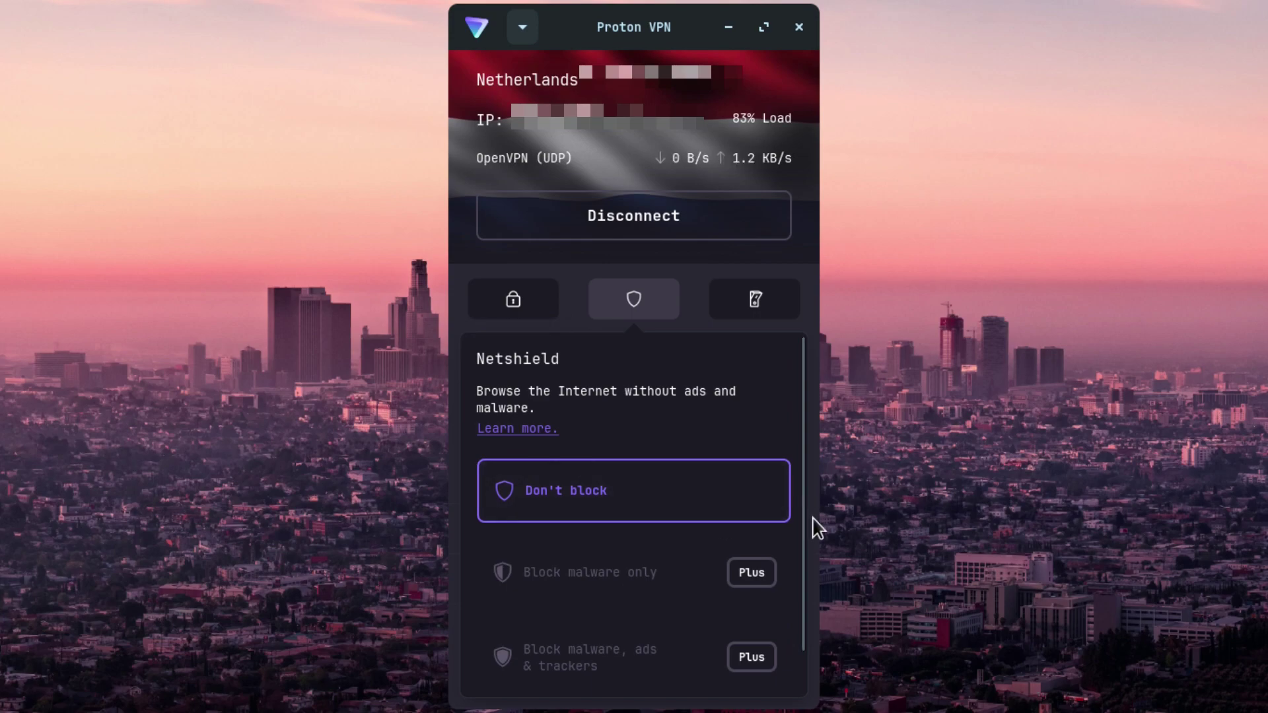
left_click(769, 305)
left_click(774, 309)
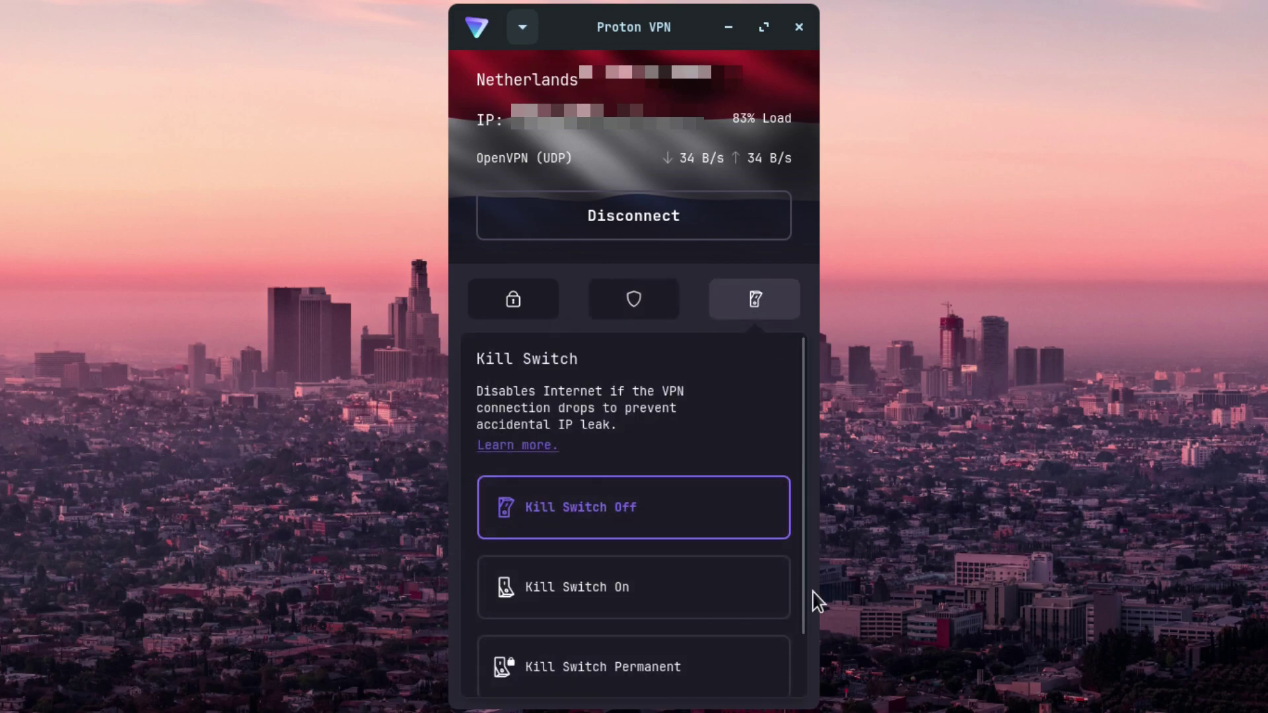
scroll(792, 639, "down", 2)
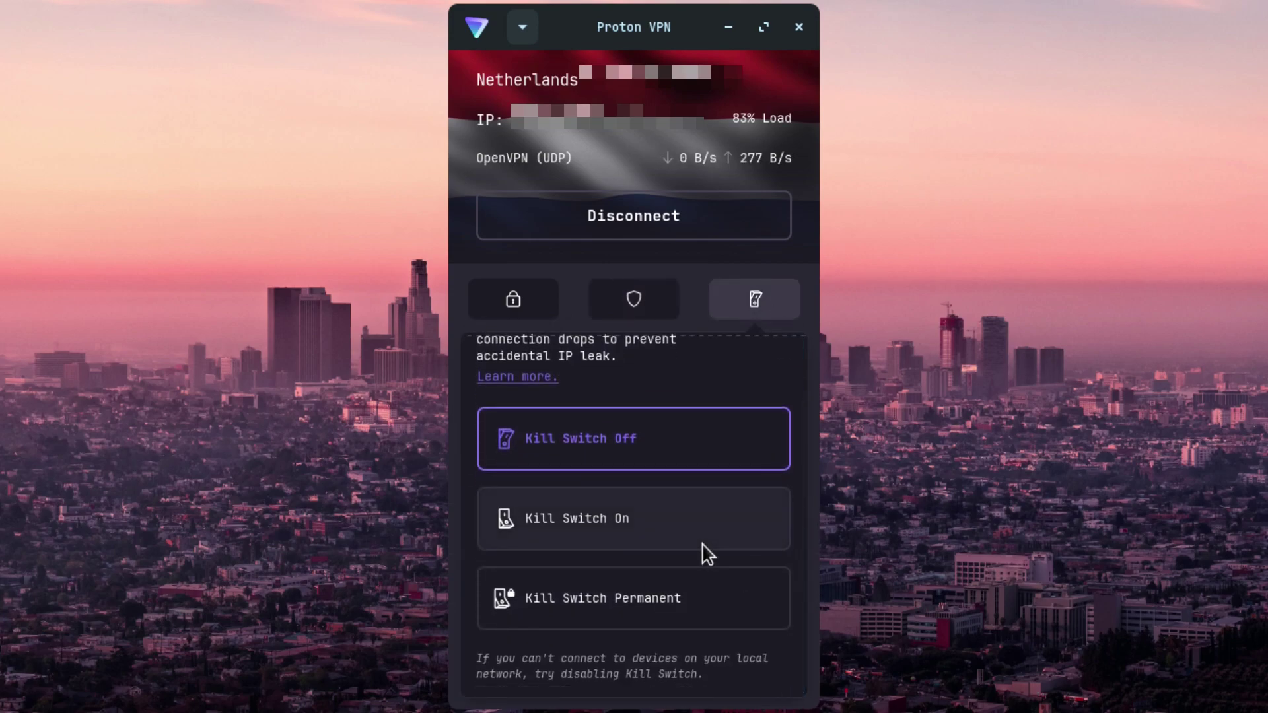